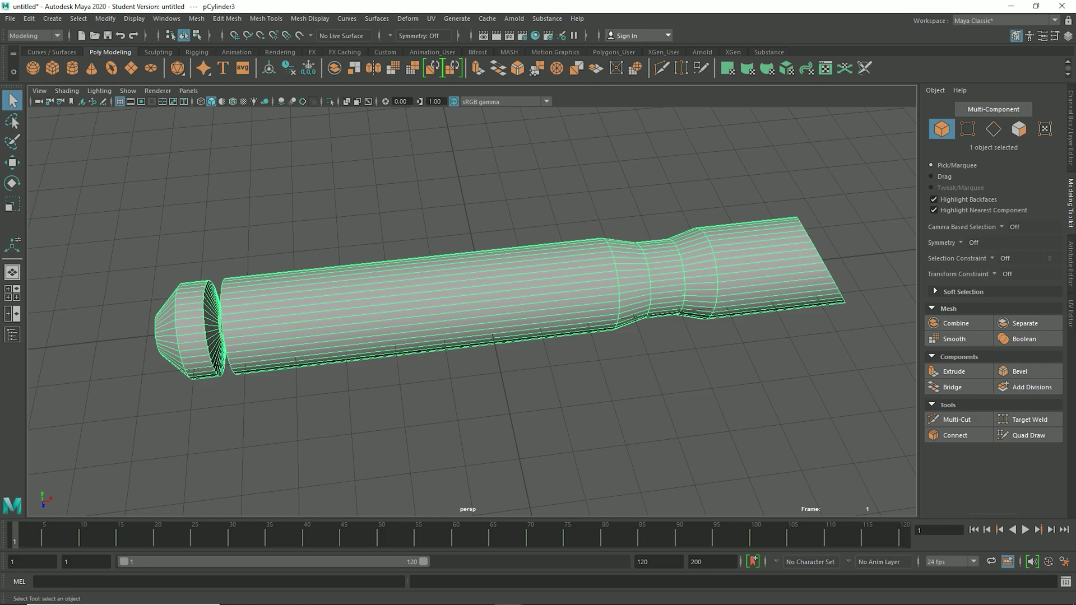
# Step: Bevel the two outer edge loops on either side of the groove near the hilt's end cap, with fraction 0.5 and 1 segment
pyautogui.moveTo(473, 311)
pyautogui.keyDown('alt'); pyautogui.mouseDown()
pyautogui.moveTo(495, 309)
pyautogui.moveTo(469, 311)
pyautogui.mouseUp(); pyautogui.keyUp('alt')
pyautogui.scroll(3, 473, 312)
pyautogui.scroll(-3, 472, 311)
pyautogui.keyDown('alt'); pyautogui.moveTo(470, 312); pyautogui.dragTo(544, 310, button='middle'); pyautogui.keyUp('alt')
pyautogui.moveTo(532, 314); pyautogui.dragTo(530, 288, button='right')
pyautogui.keyDown('alt'); pyautogui.moveTo(529, 289); pyautogui.dragTo(714, 287, button='middle'); pyautogui.keyUp('alt')
pyautogui.scroll(8, 472, 312)
pyautogui.scroll(2, 514, 295)
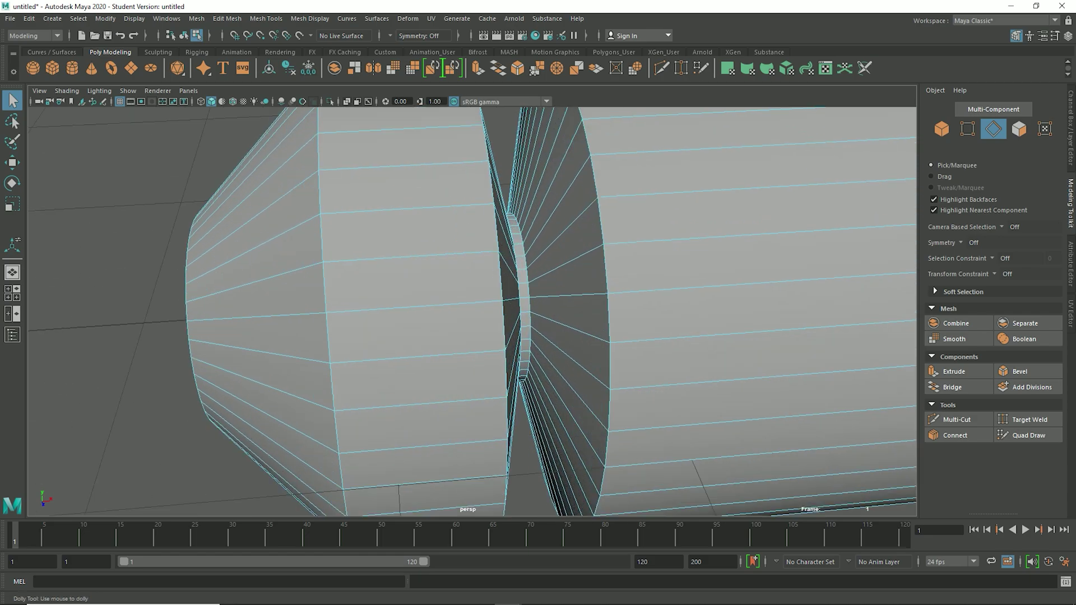
pyautogui.keyDown('alt'); pyautogui.moveTo(514, 295); pyautogui.dragTo(473, 306); pyautogui.keyUp('alt')
pyautogui.scroll(-3, 472, 306)
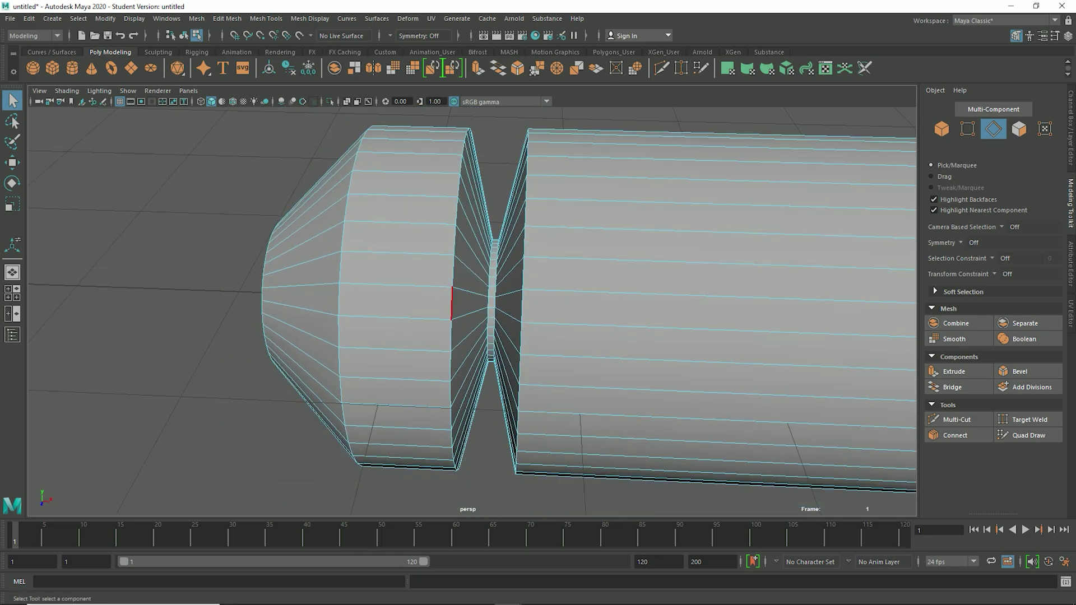
pyautogui.doubleClick(452, 303)
pyautogui.scroll(3, 452, 302)
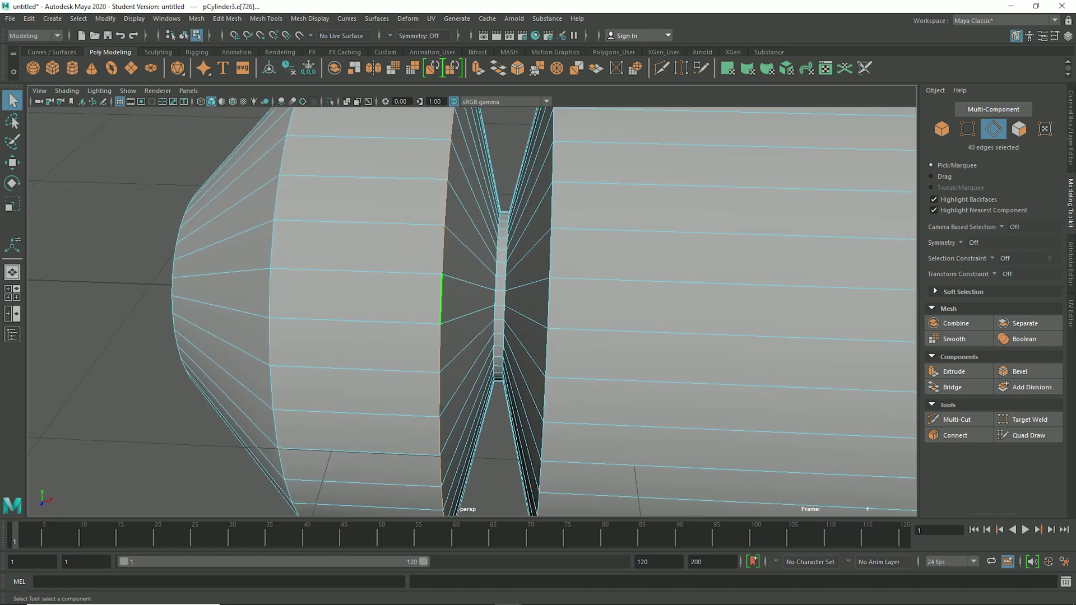
pyautogui.keyDown('shift'); pyautogui.doubleClick(548, 303); pyautogui.keyUp('shift')
pyautogui.scroll(-3, 549, 304)
pyautogui.keyDown('alt'); pyautogui.moveTo(549, 303); pyautogui.dragTo(642, 328); pyautogui.keyUp('alt')
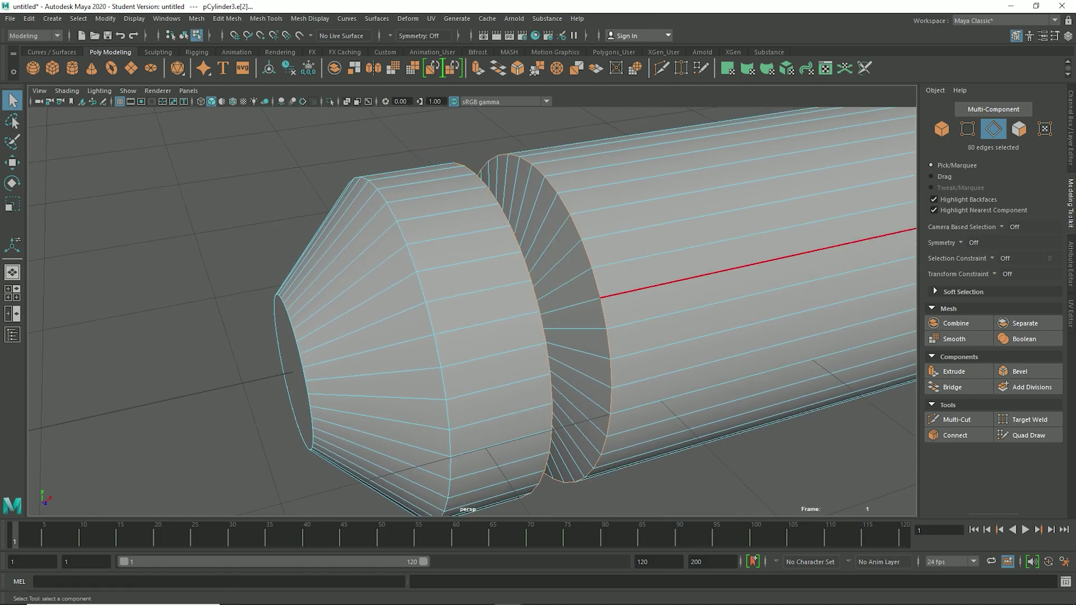
pyautogui.scroll(-3, 580, 415)
pyautogui.keyDown('alt'); pyautogui.moveTo(596, 386); pyautogui.dragTo(566, 371); pyautogui.keyUp('alt')
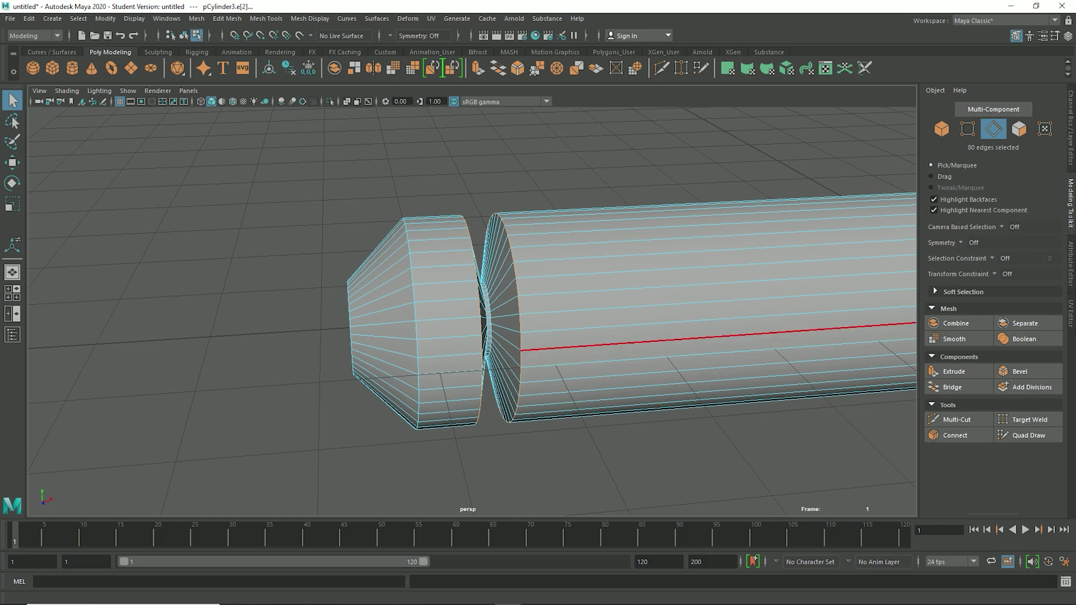
pyautogui.click(1020, 372)
pyautogui.keyDown('alt'); pyautogui.moveTo(740, 359); pyautogui.dragTo(645, 359, button='middle'); pyautogui.keyUp('alt')
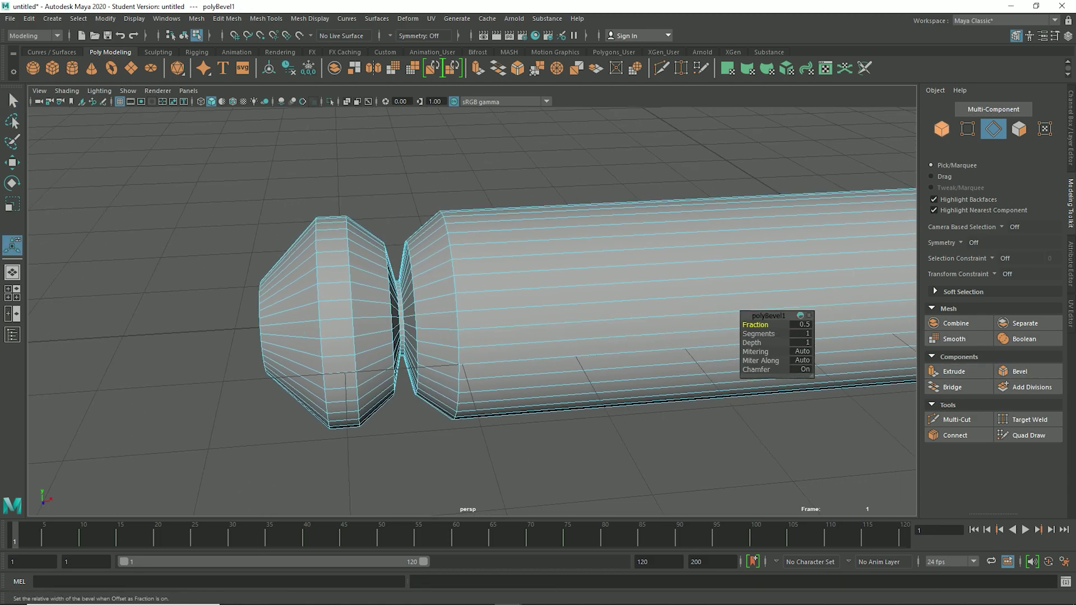
pyautogui.click(941, 129)
pyautogui.scroll(-3, 645, 314)
pyautogui.keyDown('alt'); pyautogui.moveTo(644, 314); pyautogui.dragTo(589, 317); pyautogui.keyUp('alt')
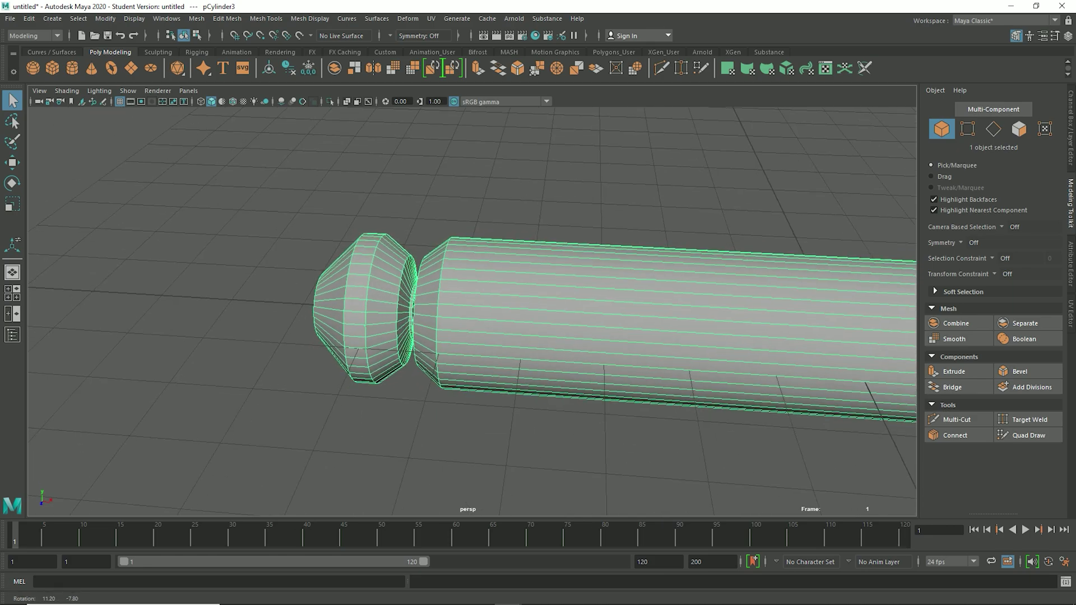
# Step: Create a polygon cylinder at the origin and scale it down to 0.15 in X and Z
pyautogui.keyDown('alt'); pyautogui.moveTo(589, 317); pyautogui.dragTo(336, 308, button='middle'); pyautogui.keyUp('alt')
pyautogui.scroll(-3, 472, 311)
pyautogui.keyDown('alt'); pyautogui.moveTo(472, 311); pyautogui.dragTo(529, 325); pyautogui.keyUp('alt')
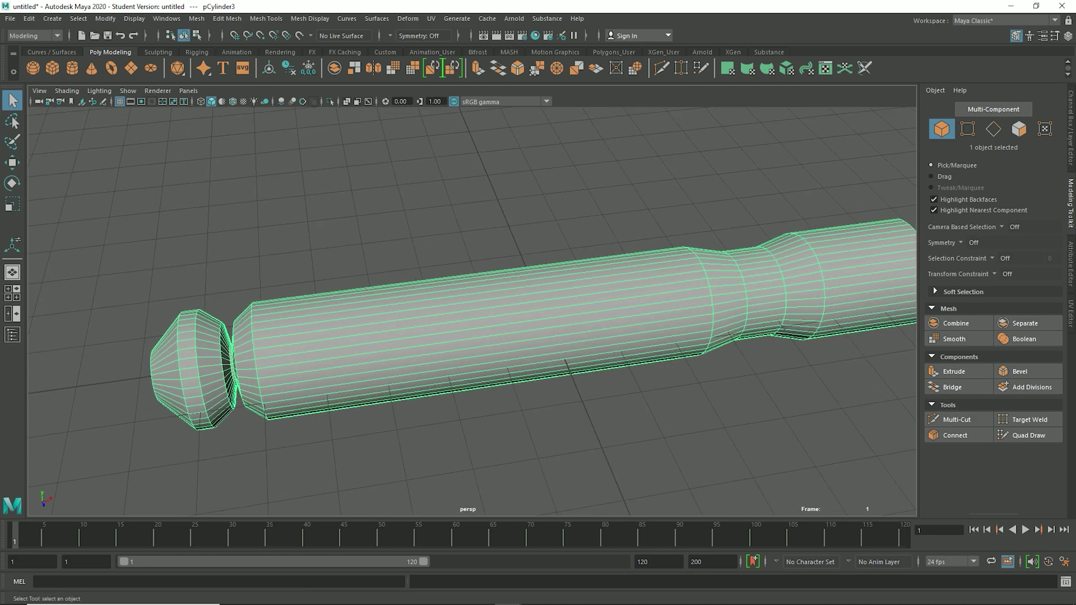
pyautogui.click(72, 69)
pyautogui.keyDown('alt'); pyautogui.moveTo(414, 280); pyautogui.dragTo(493, 300); pyautogui.keyUp('alt')
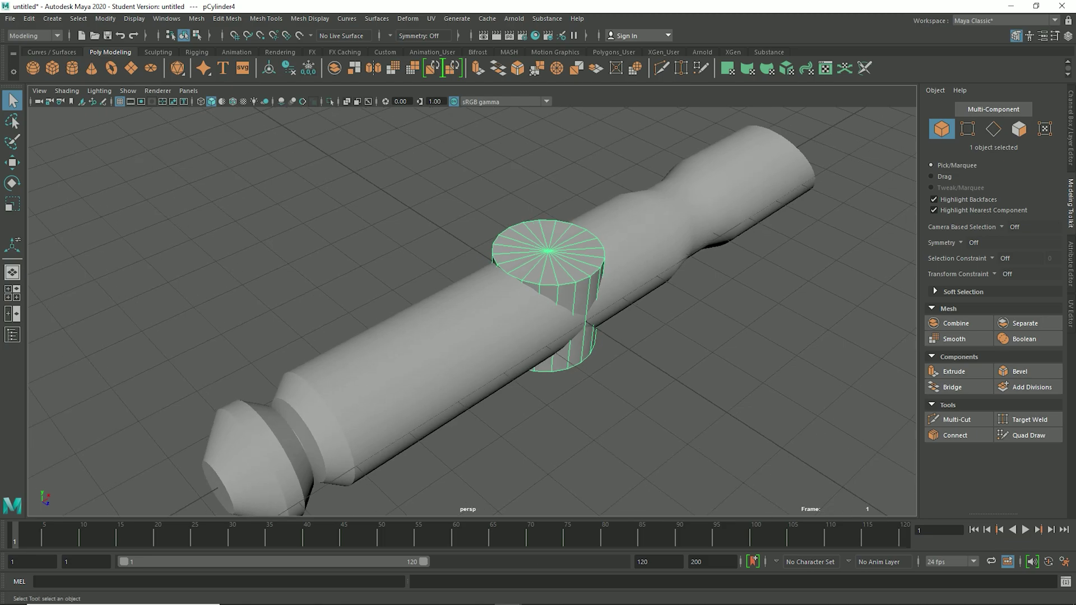
pyautogui.press('r')
pyautogui.scroll(3, 470, 275)
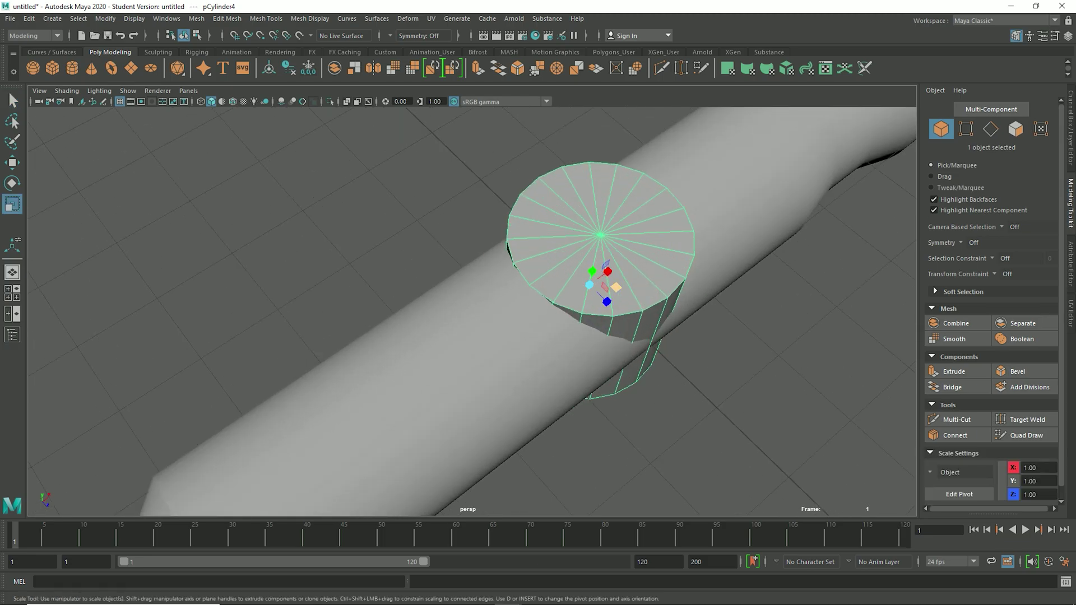
pyautogui.scroll(-2, 472, 312)
pyautogui.scroll(4, 472, 312)
pyautogui.moveTo(657, 278); pyautogui.dragTo(632, 274)
pyautogui.scroll(-4, 632, 274)
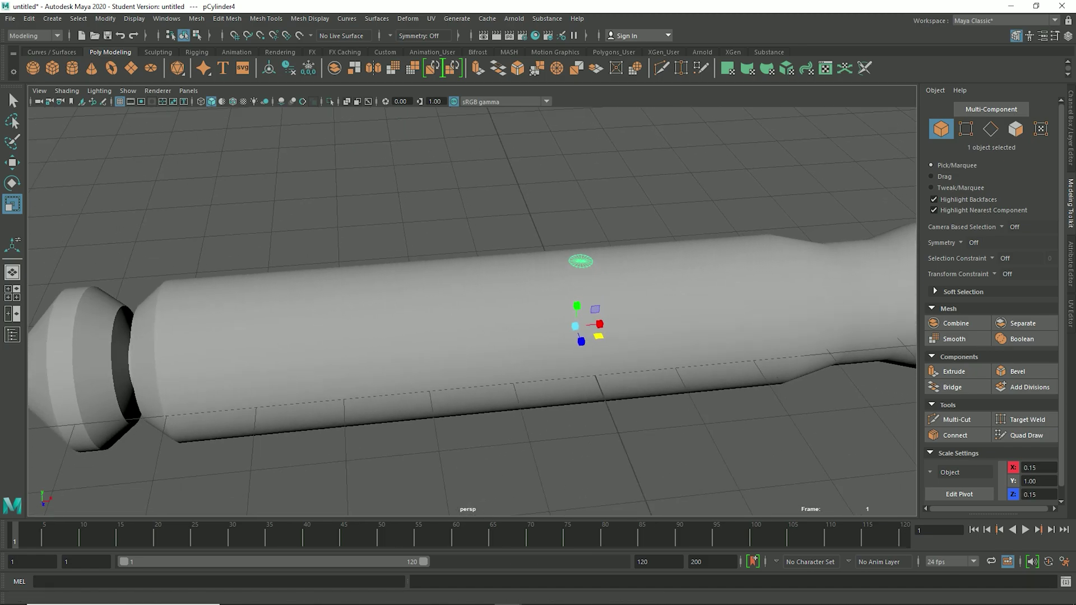
# Step: Move the small cylinder to X 2.66 and Y 0.52 so it sits on top of the hilt near the neck
pyautogui.moveTo(576, 306); pyautogui.dragTo(576, 273)
pyautogui.press('w')
pyautogui.keyDown('alt'); pyautogui.moveTo(594, 280); pyautogui.dragTo(324, 243, button='middle'); pyautogui.keyUp('alt')
pyautogui.moveTo(328, 243); pyautogui.dragTo(538, 303)
pyautogui.click(511, 257)
pyautogui.scroll(3, 504, 263)
pyautogui.click(478, 172)
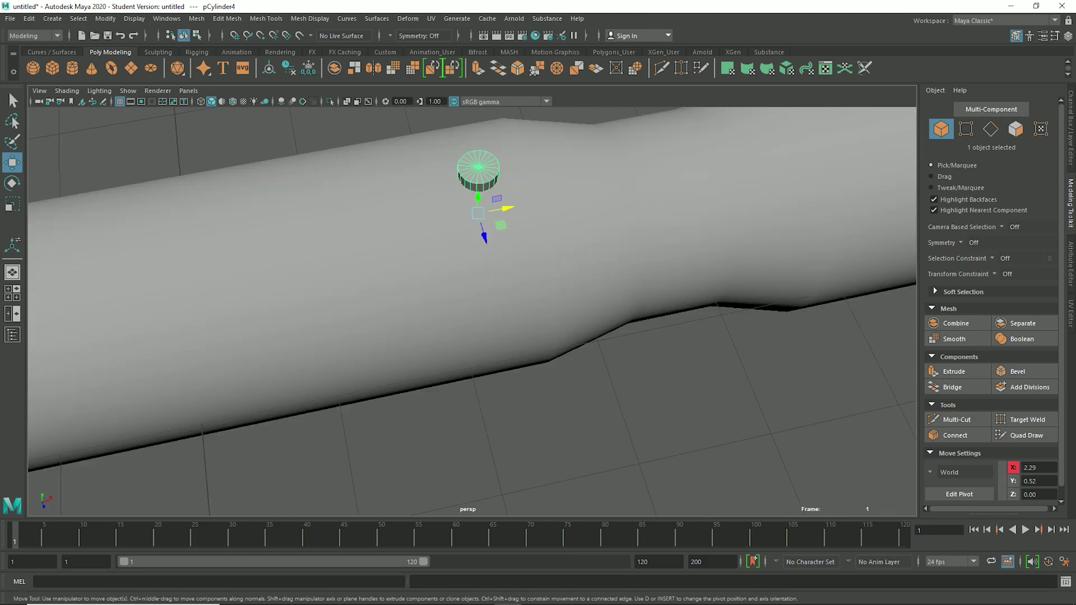
pyautogui.moveTo(508, 209); pyautogui.dragTo(560, 199)
pyautogui.keyDown('alt'); pyautogui.moveTo(560, 224); pyautogui.dragTo(453, 168); pyautogui.keyUp('alt')
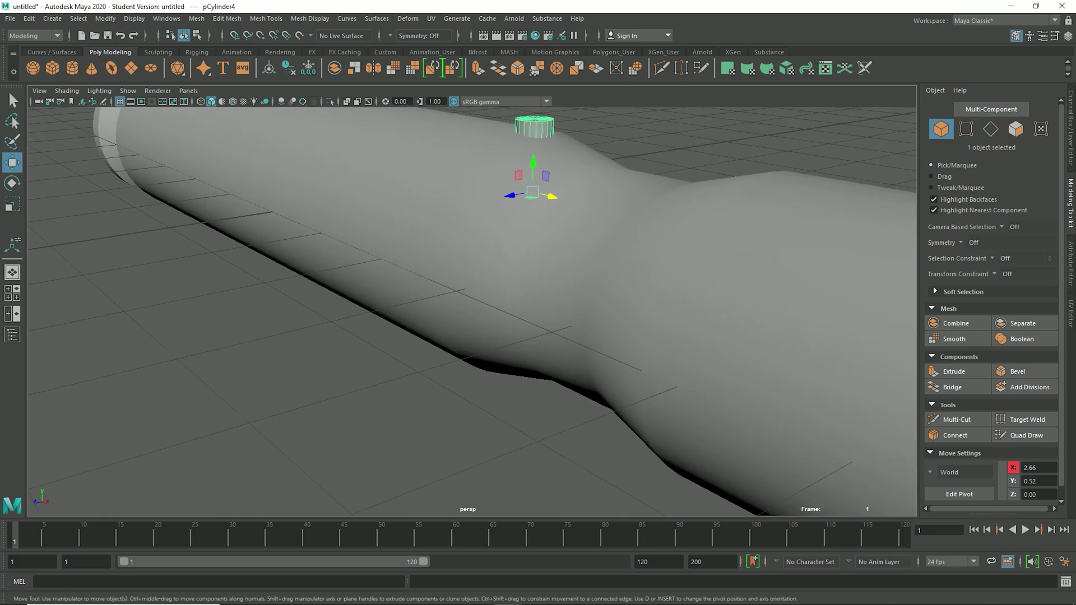
pyautogui.click(493, 230)
pyautogui.keyDown('alt'); pyautogui.moveTo(493, 230); pyautogui.dragTo(540, 254); pyautogui.keyUp('alt')
# Step: Duplicate the button cylinder along the hilt and place the copy at X 1.91
pyautogui.click(541, 132)
pyautogui.moveTo(562, 201); pyautogui.dragTo(566, 252)
pyautogui.scroll(-4, 528, 192)
pyautogui.scroll(4, 566, 252)
pyautogui.keyDown('alt'); pyautogui.moveTo(504, 224); pyautogui.dragTo(554, 280, button='middle'); pyautogui.keyUp('alt')
pyautogui.moveTo(566, 257)
pyautogui.keyDown('shift'); pyautogui.mouseDown()
pyautogui.moveTo(498, 258)
pyautogui.moveTo(512, 258)
pyautogui.mouseUp(); pyautogui.keyUp('shift')
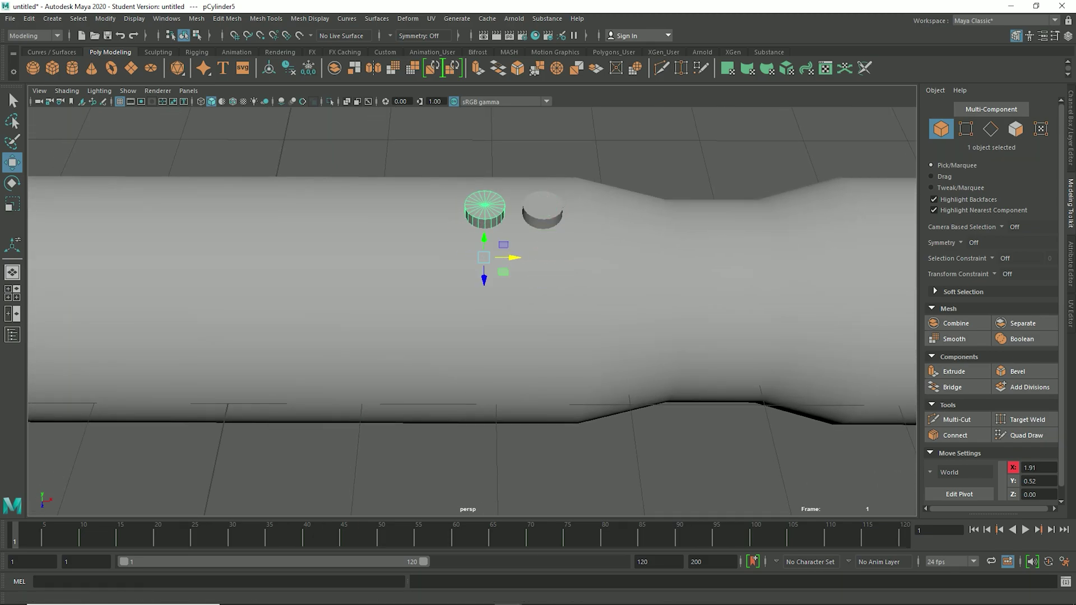
# Step: Turn the original button nearer the neck into a triangular prism by reducing its axis subdivisions to the minimum
pyautogui.hotkey('ctrl', 'a')
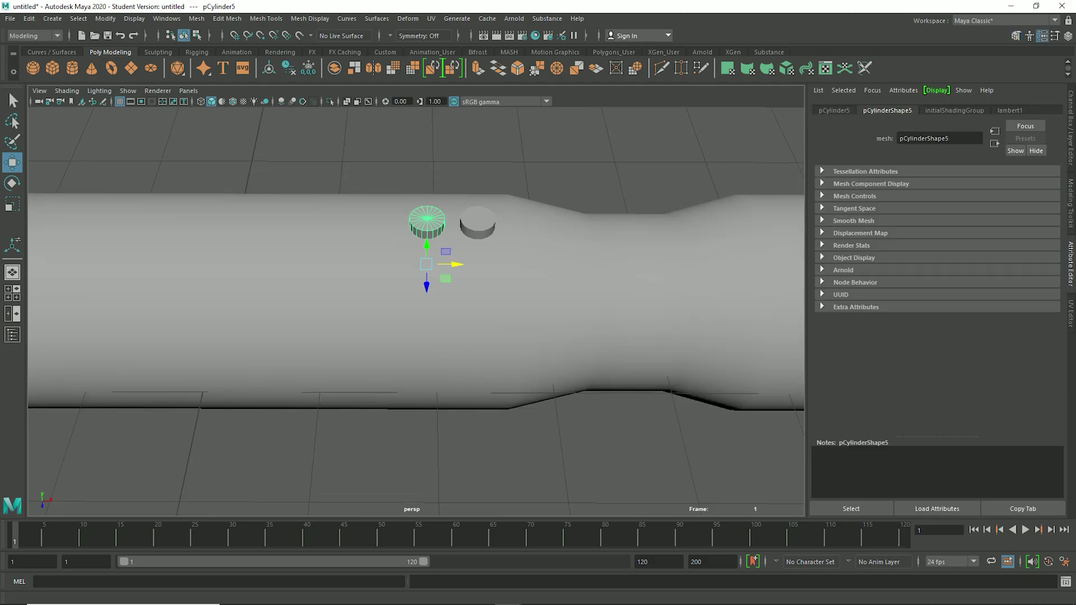
pyautogui.click(834, 110)
pyautogui.click(478, 223)
pyautogui.click(944, 110)
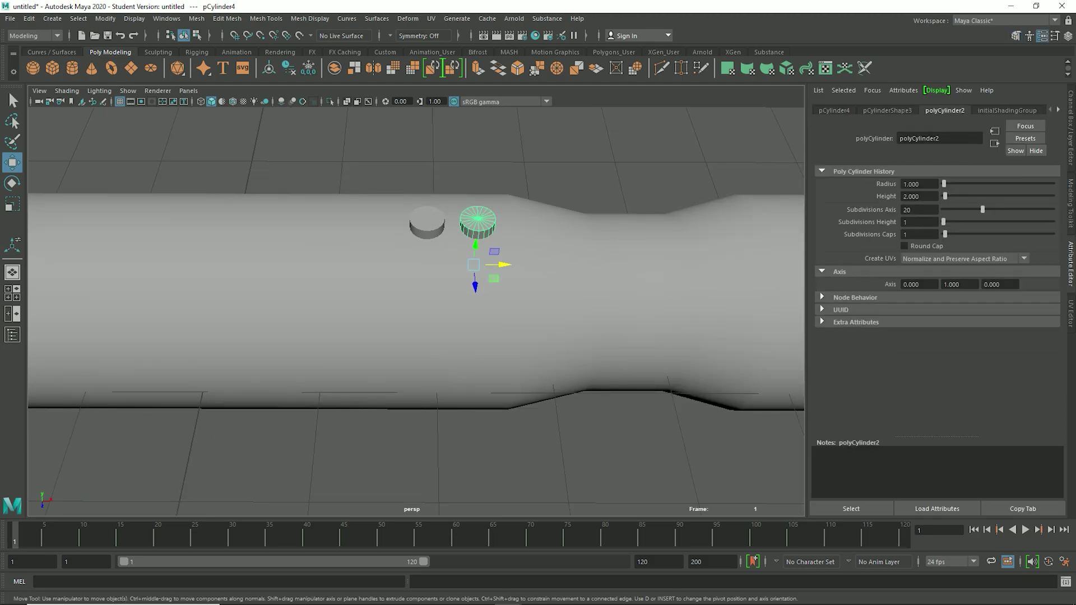
pyautogui.moveTo(982, 209); pyautogui.dragTo(944, 209)
# Step: Examine the round and triangular buttons on the hilt from several angles
pyautogui.keyDown('alt'); pyautogui.moveTo(392, 235); pyautogui.dragTo(151, 194); pyautogui.keyUp('alt')
pyautogui.scroll(5, 456, 225)
pyautogui.click(457, 218)
pyautogui.scroll(-6, 458, 217)
pyautogui.scroll(6, 406, 241)
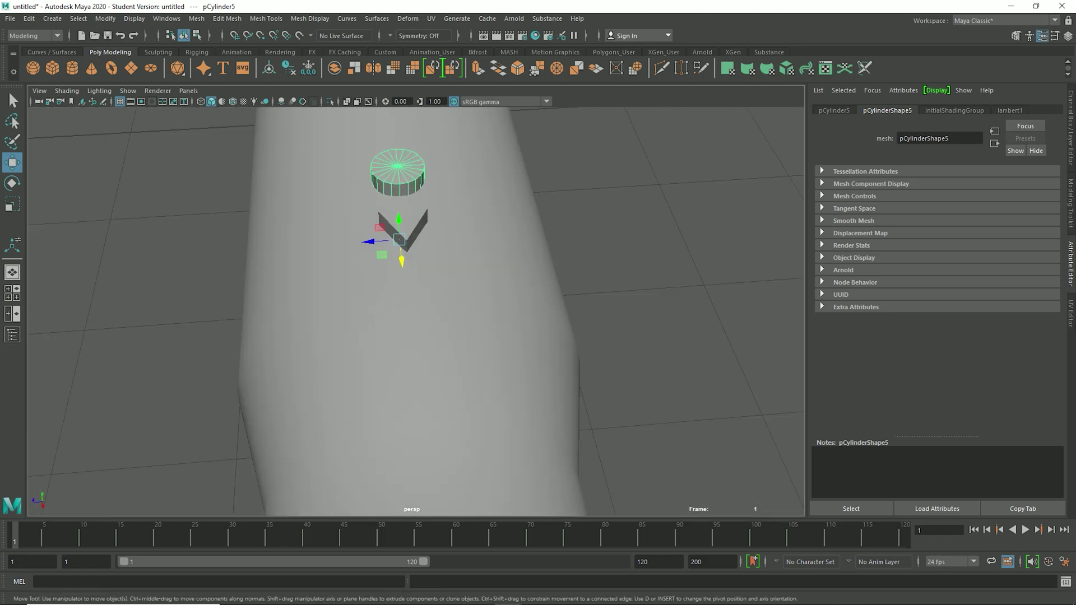
pyautogui.keyDown('alt'); pyautogui.moveTo(292, 241); pyautogui.dragTo(508, 207); pyautogui.keyUp('alt')
pyautogui.click(509, 158)
pyautogui.keyDown('alt'); pyautogui.moveTo(499, 185); pyautogui.dragTo(506, 241, button='middle'); pyautogui.keyUp('alt')
pyautogui.scroll(-8, 493, 246)
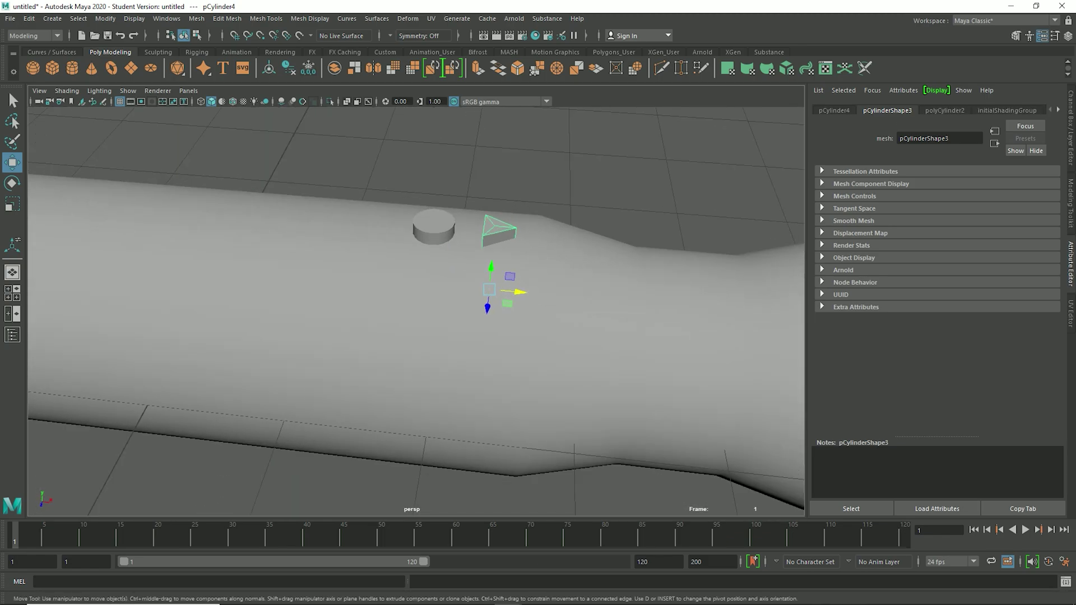
pyautogui.keyDown('alt'); pyautogui.moveTo(415, 246); pyautogui.dragTo(493, 303); pyautogui.keyUp('alt')
pyautogui.click(482, 213)
pyautogui.keyDown('alt'); pyautogui.moveTo(426, 235); pyautogui.dragTo(603, 200, button='middle'); pyautogui.keyUp('alt')
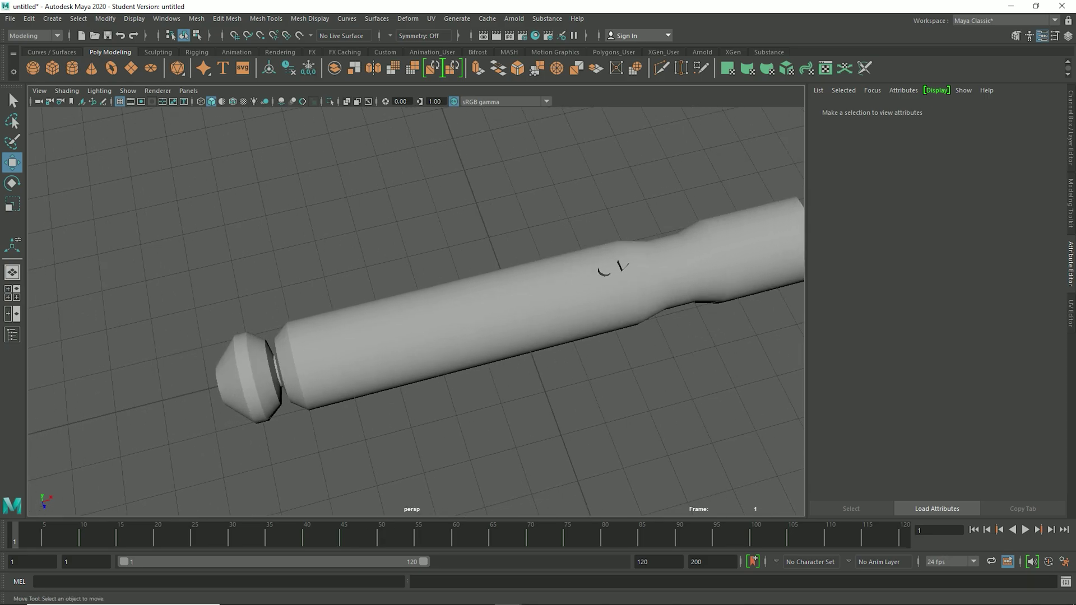
# Step: Check the whole hilt's profile and the button heights from the side
pyautogui.scroll(-3, 578, 213)
pyautogui.keyDown('alt'); pyautogui.moveTo(577, 235); pyautogui.dragTo(544, 179); pyautogui.keyUp('alt')
pyautogui.keyDown('alt'); pyautogui.moveTo(544, 185); pyautogui.dragTo(468, 179, button='middle'); pyautogui.keyUp('alt')
pyautogui.keyDown('alt'); pyautogui.moveTo(467, 236); pyautogui.dragTo(446, 185); pyautogui.keyUp('alt')
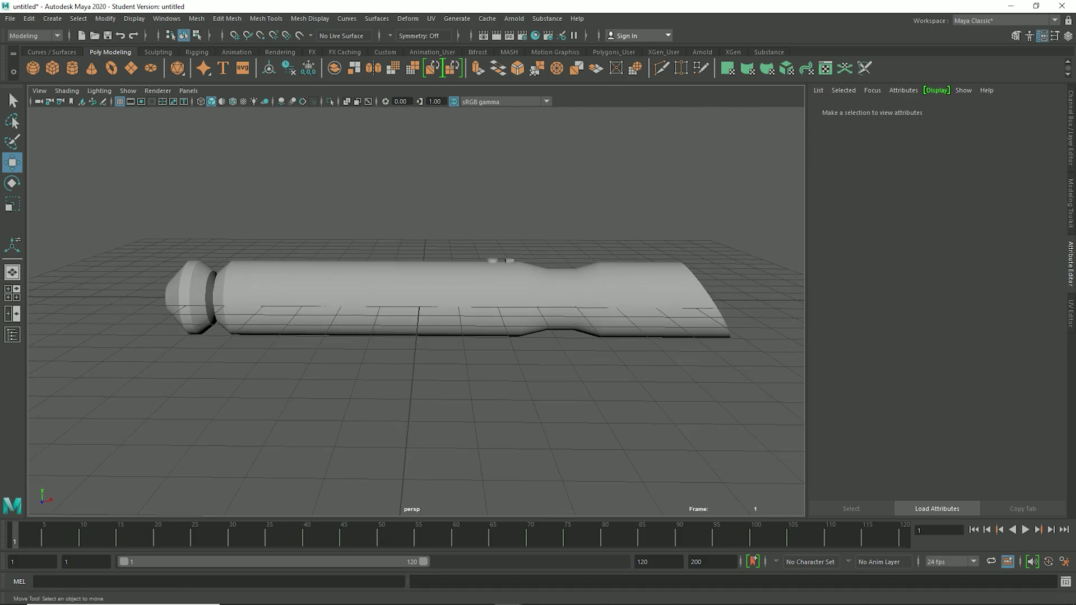
pyautogui.scroll(3, 471, 292)
pyautogui.click(471, 292)
pyautogui.scroll(-2, 471, 291)
pyautogui.keyDown('alt'); pyautogui.moveTo(471, 292); pyautogui.dragTo(476, 253); pyautogui.keyUp('alt')
pyautogui.press('space')
pyautogui.press('space')
pyautogui.keyDown('alt'); pyautogui.moveTo(475, 253); pyautogui.dragTo(475, 268); pyautogui.keyUp('alt')
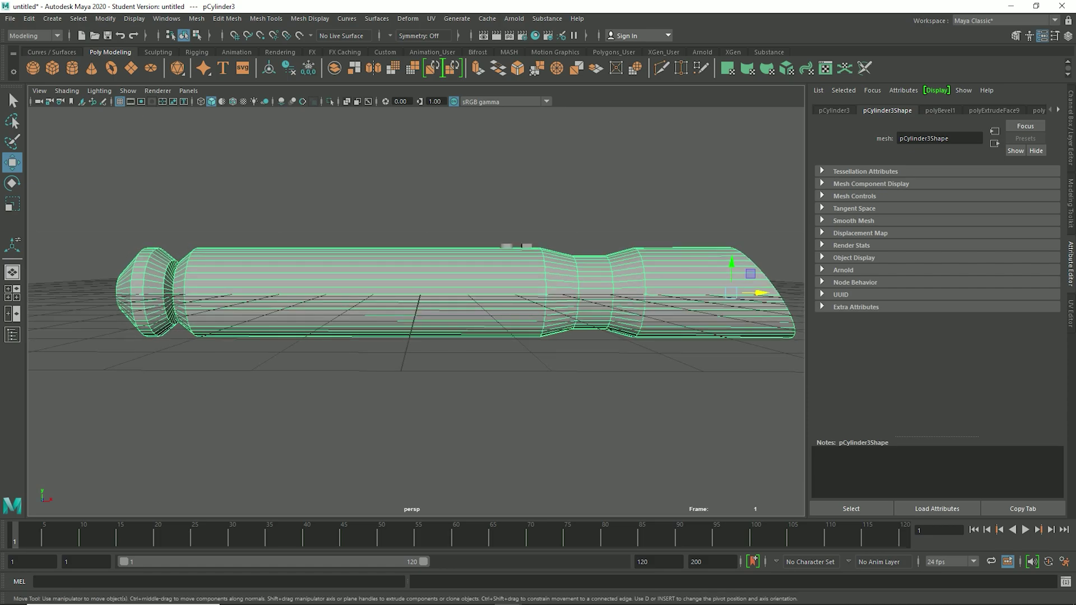
pyautogui.click(477, 393)
# Step: Assign a new Blinn material to the 40 faces of the long grip section between the groove and the neck
pyautogui.click(1071, 203)
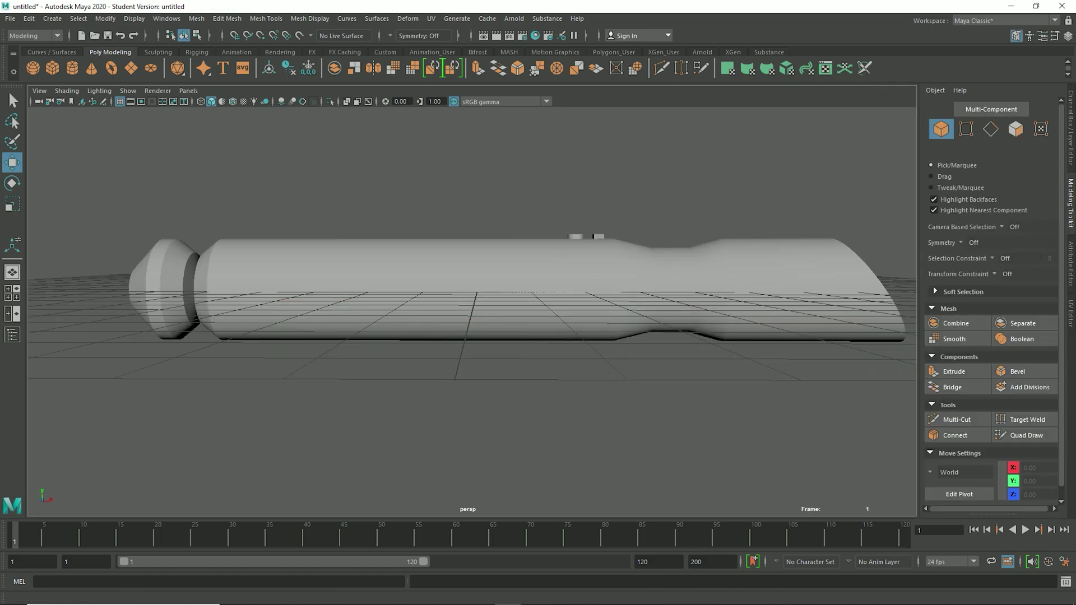
pyautogui.click(1016, 129)
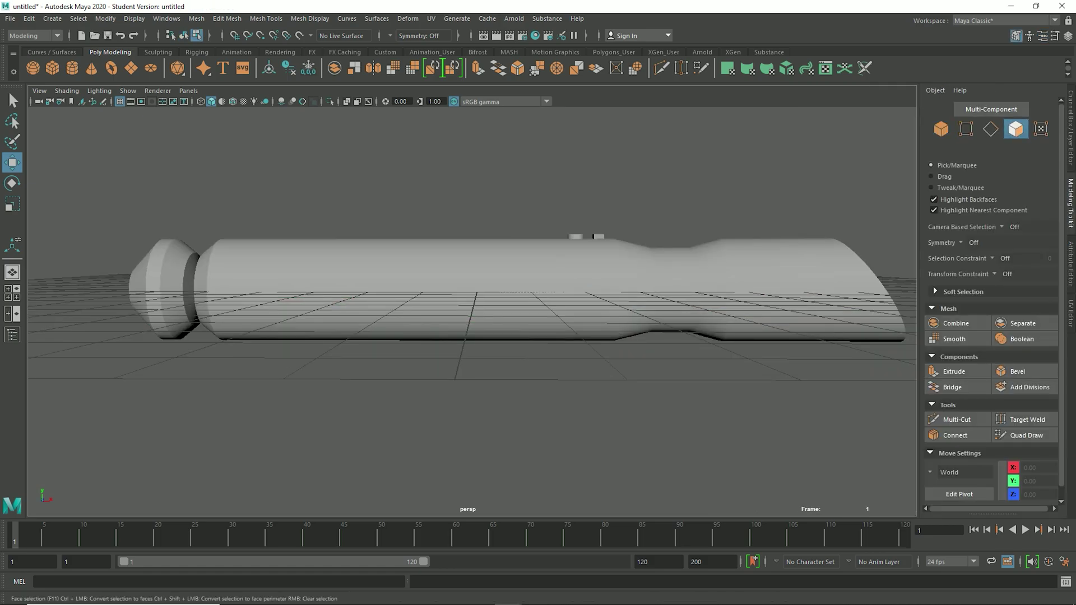
pyautogui.scroll(1, 448, 268)
pyautogui.scroll(-2, 449, 268)
pyautogui.moveTo(449, 267)
pyautogui.keyDown('alt'); pyautogui.mouseDown()
pyautogui.moveTo(448, 279)
pyautogui.moveTo(451, 264)
pyautogui.mouseUp(); pyautogui.keyUp('alt')
pyautogui.moveTo(435, 222); pyautogui.dragTo(442, 316)
pyautogui.click(442, 361)
pyautogui.moveTo(445, 157); pyautogui.dragTo(424, 377)
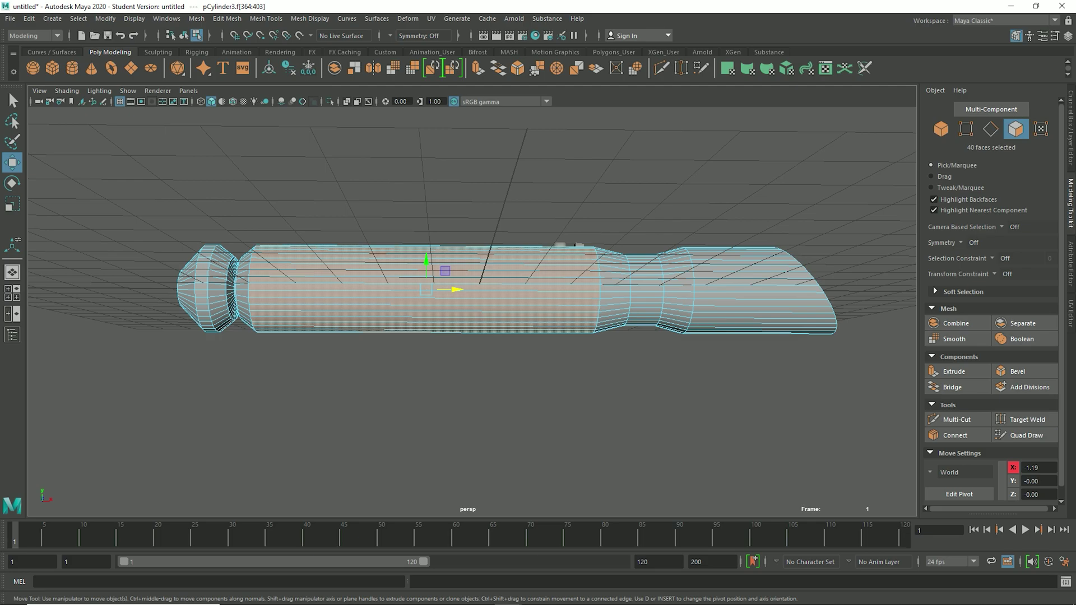
pyautogui.keyDown('alt'); pyautogui.moveTo(405, 251); pyautogui.dragTo(481, 290); pyautogui.keyUp('alt')
pyautogui.keyDown('alt'); pyautogui.moveTo(578, 279); pyautogui.dragTo(500, 250); pyautogui.keyUp('alt')
pyautogui.rightClick(508, 285)
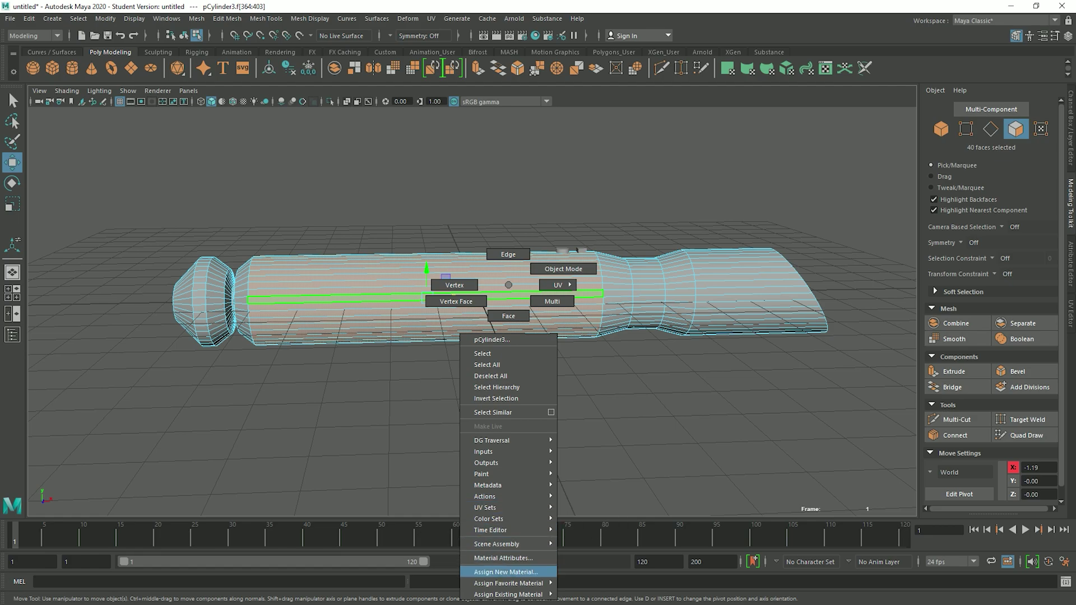
pyautogui.click(505, 572)
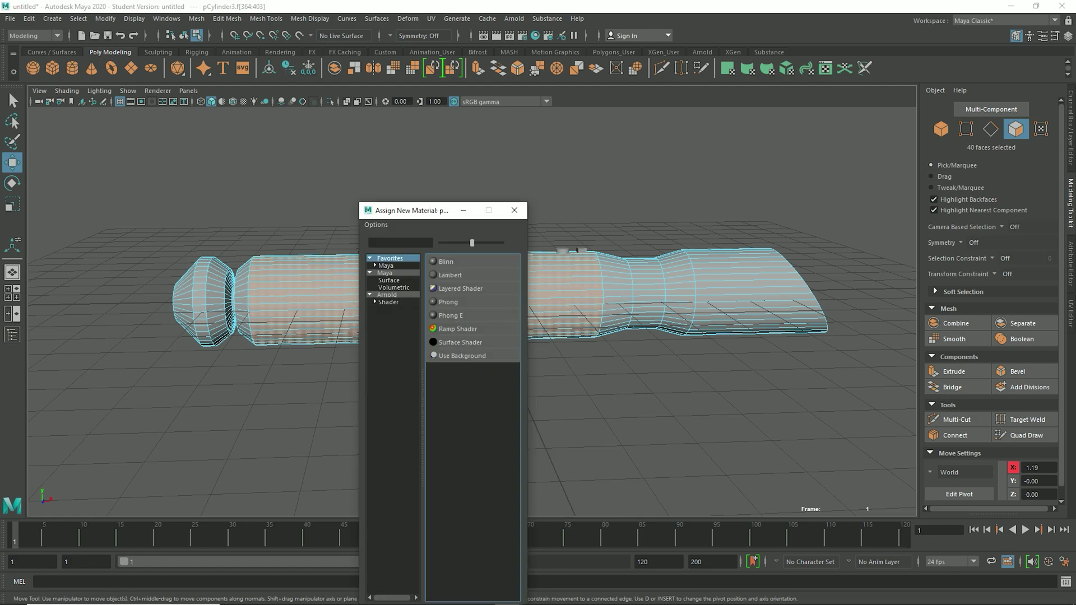
pyautogui.click(446, 262)
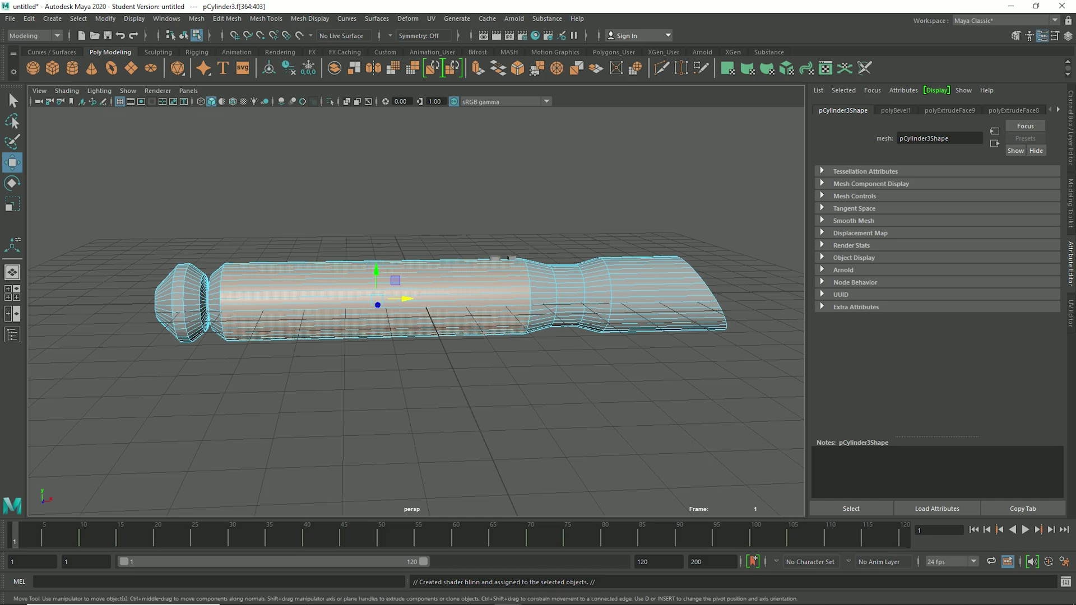
# Step: Rename the grip's new Blinn material to Black_Grip
pyautogui.click(1058, 110)
pyautogui.click(1058, 110)
pyautogui.click(1058, 110)
pyautogui.click(1058, 110)
pyautogui.click(1058, 110)
pyautogui.click(1058, 109)
pyautogui.click(1058, 110)
pyautogui.click(1058, 110)
pyautogui.click(1058, 110)
pyautogui.click(1058, 110)
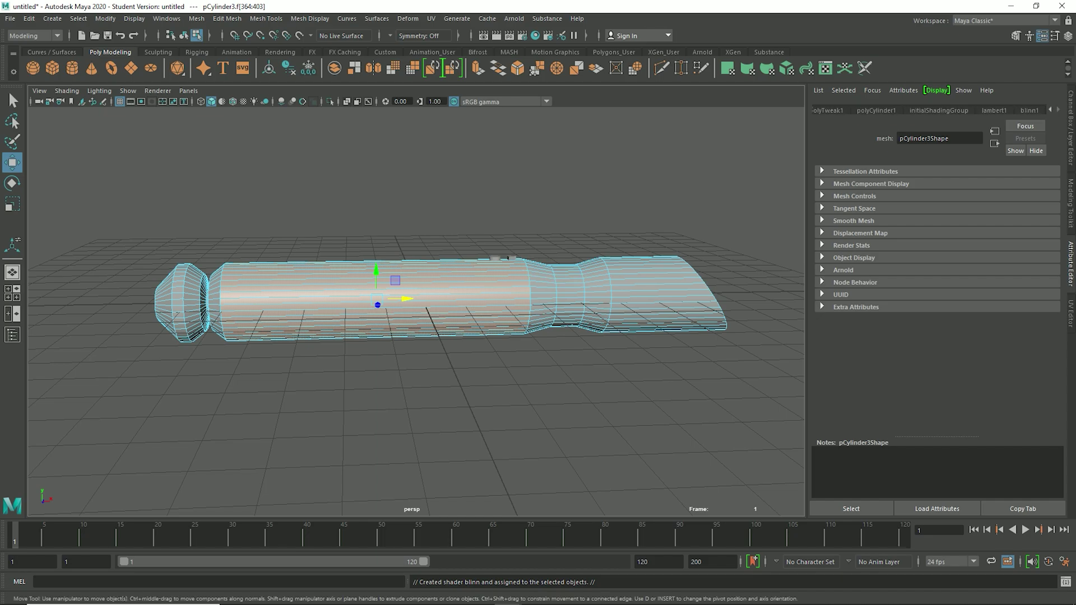
pyautogui.click(1029, 110)
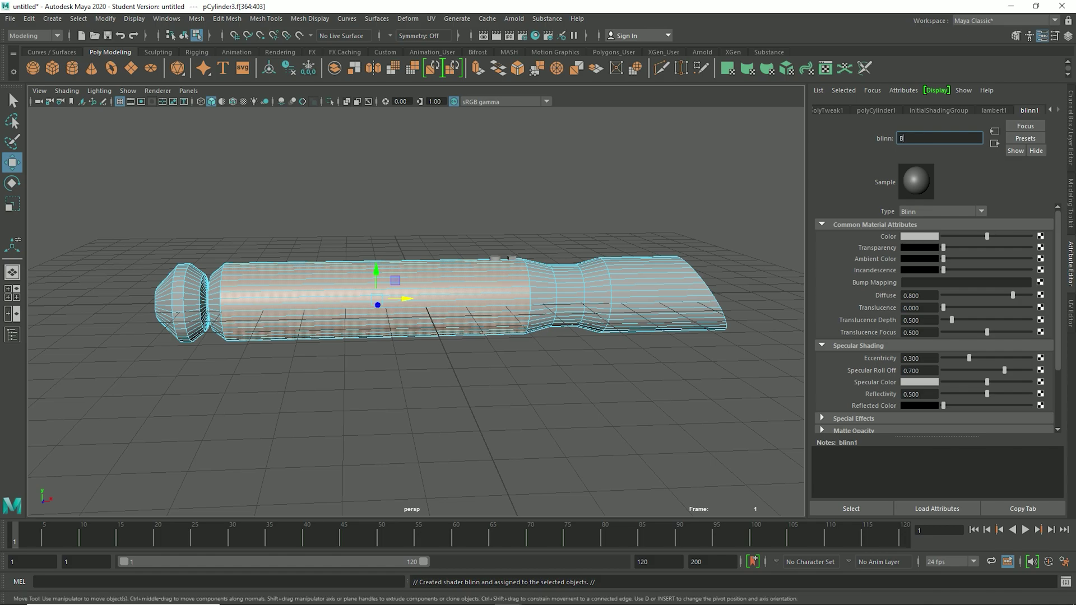
pyautogui.click(900, 137)
pyautogui.write('Black_Grip')
pyautogui.press('Return')
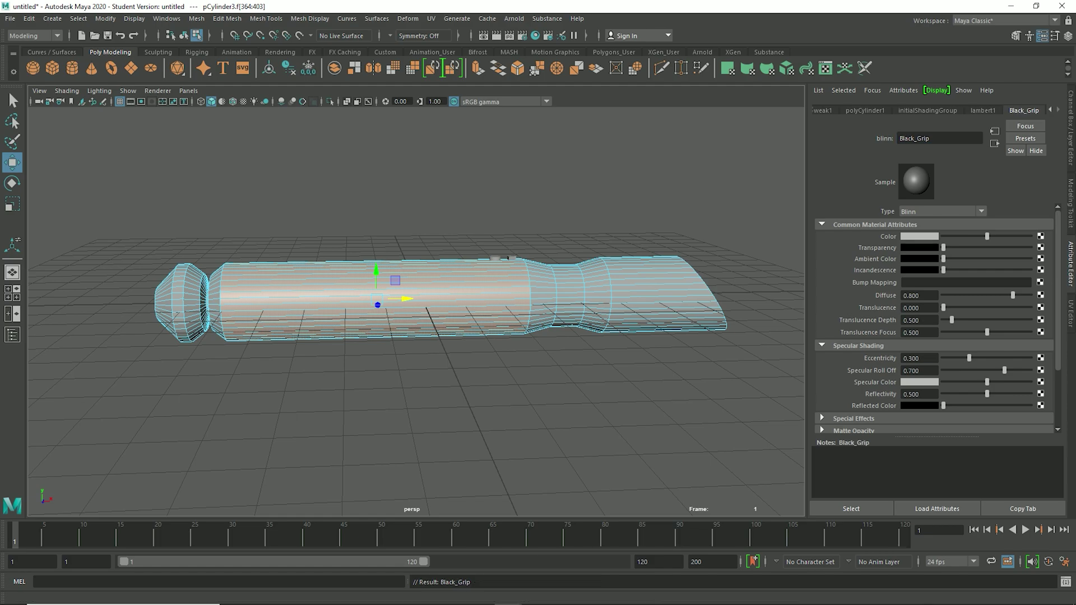
# Step: Set the Black_Grip material's color to black and return to object selection with nothing selected
pyautogui.moveTo(987, 237); pyautogui.dragTo(943, 236)
pyautogui.keyDown('alt'); pyautogui.moveTo(437, 359); pyautogui.dragTo(465, 353); pyautogui.keyUp('alt')
pyautogui.click(1071, 203)
pyautogui.click(941, 129)
pyautogui.click(493, 421)
# Step: Assign a new Blinn material to the round button
pyautogui.scroll(3, 493, 403)
pyautogui.click(507, 310)
pyautogui.keyDown('alt'); pyautogui.moveTo(650, 337); pyautogui.dragTo(471, 329, button='middle'); pyautogui.keyUp('alt')
pyautogui.scroll(4, 472, 329)
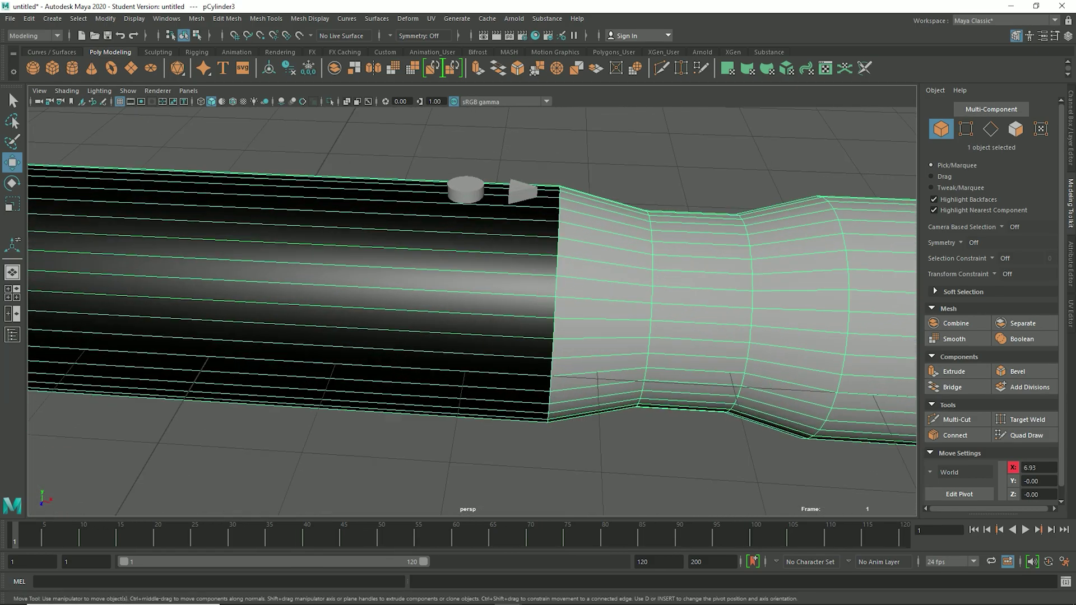
pyautogui.click(464, 168)
pyautogui.scroll(-2, 464, 177)
pyautogui.keyDown('alt'); pyautogui.moveTo(457, 187); pyautogui.dragTo(469, 163); pyautogui.keyUp('alt')
pyautogui.rightClick(469, 160)
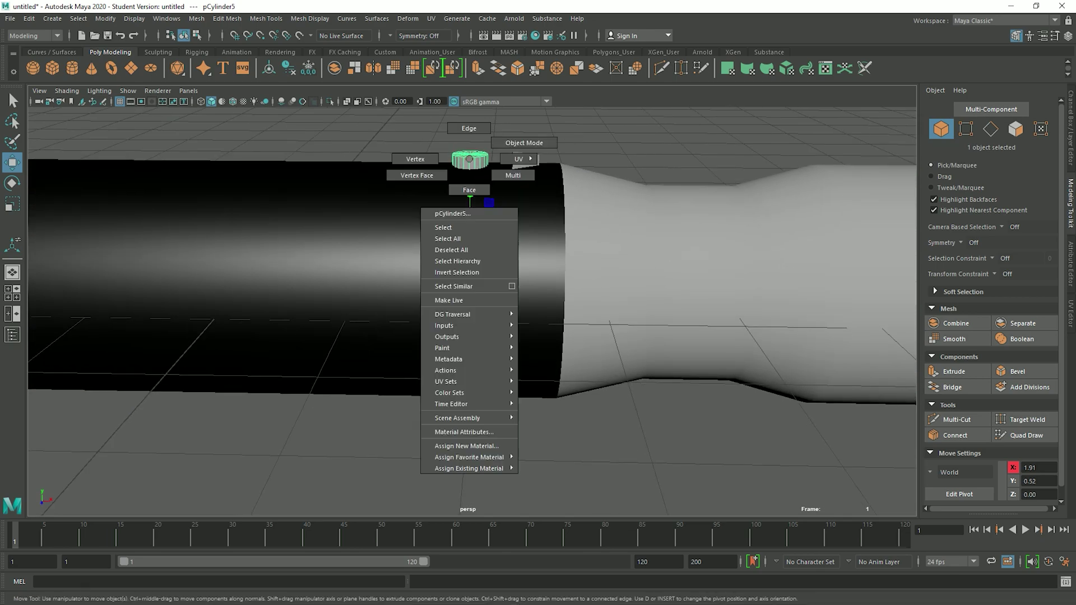
pyautogui.click(466, 447)
pyautogui.click(446, 261)
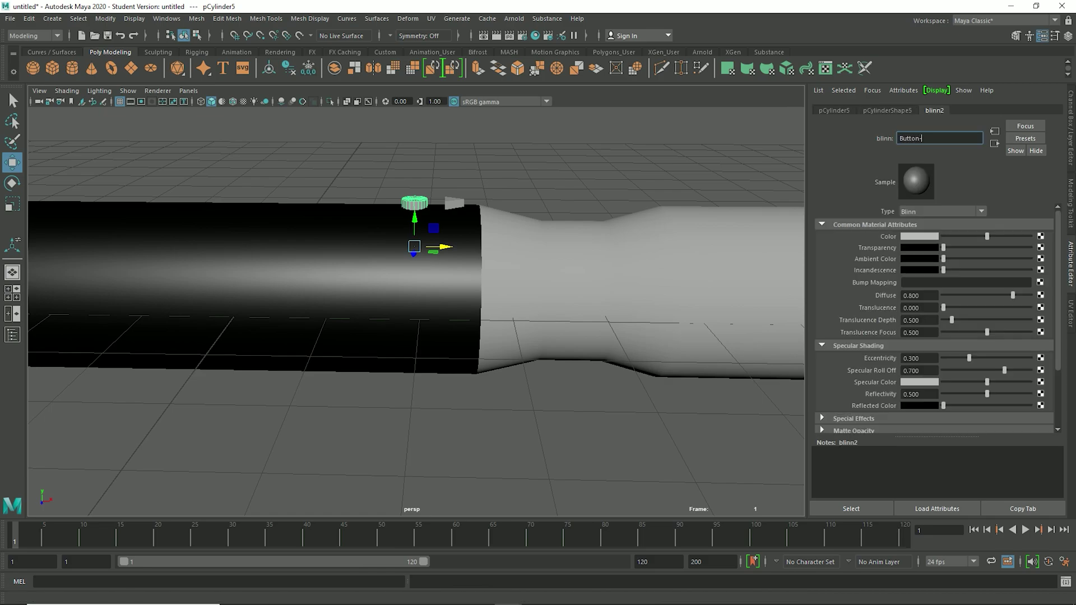
# Step: Rename the round button's Blinn material to Button_Green and set its color to bright green
pyautogui.press('Return')
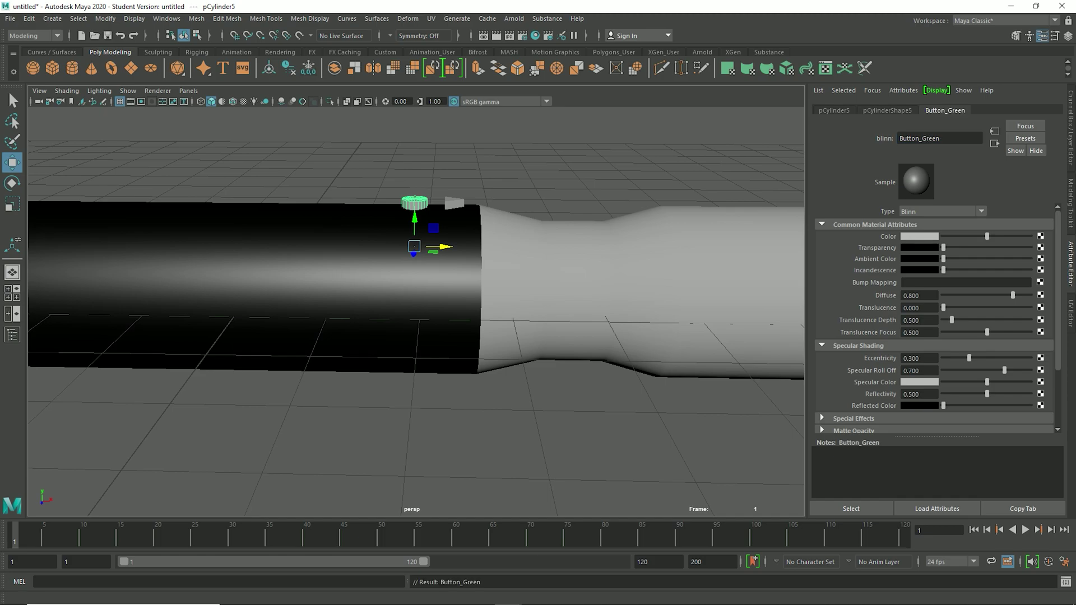
pyautogui.click(920, 237)
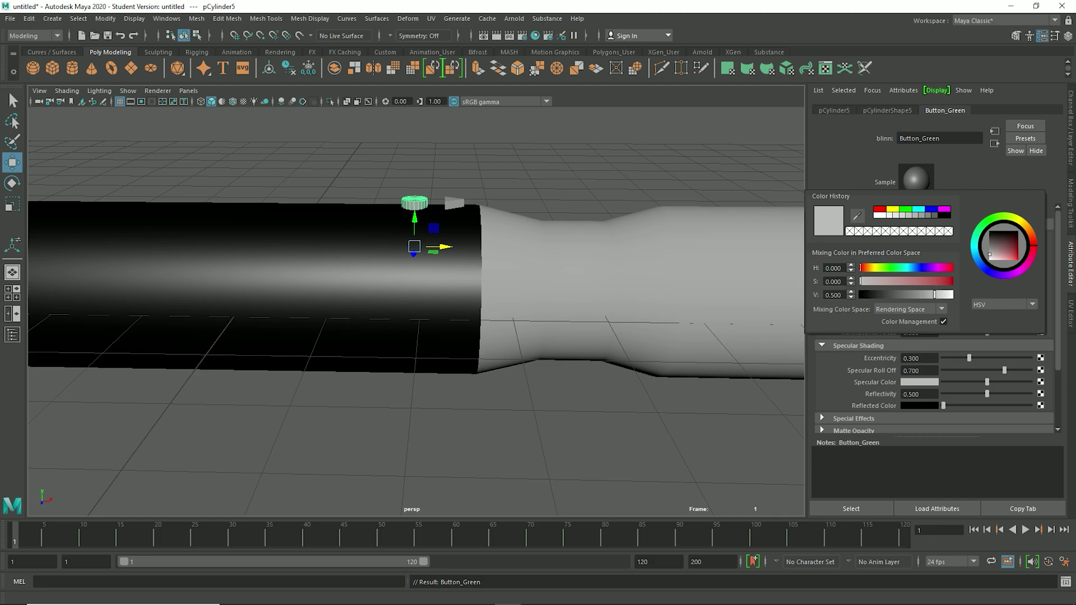
pyautogui.click(905, 209)
pyautogui.click(645, 163)
# Step: Assign a new Blinn material to the triangular button beside the green one
pyautogui.keyDown('alt'); pyautogui.moveTo(633, 174); pyautogui.dragTo(653, 254); pyautogui.keyUp('alt')
pyautogui.click(463, 243)
pyautogui.keyDown('alt'); pyautogui.moveTo(462, 243); pyautogui.dragTo(464, 226); pyautogui.keyUp('alt')
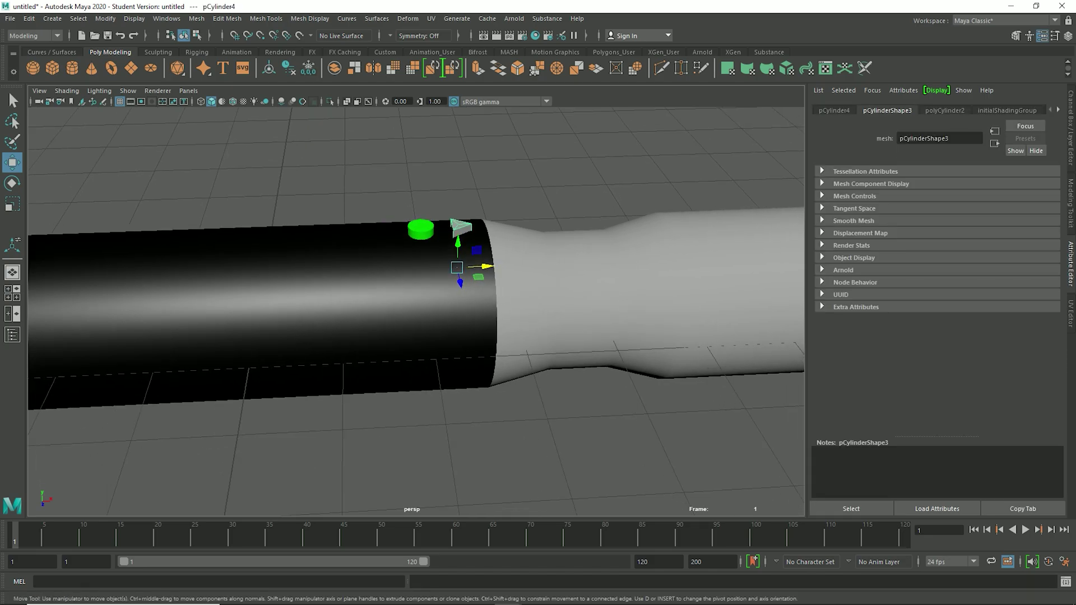
pyautogui.scroll(5, 464, 226)
pyautogui.scroll(-2, 464, 227)
pyautogui.moveTo(480, 219); pyautogui.dragTo(482, 472, button='right')
pyautogui.click(454, 261)
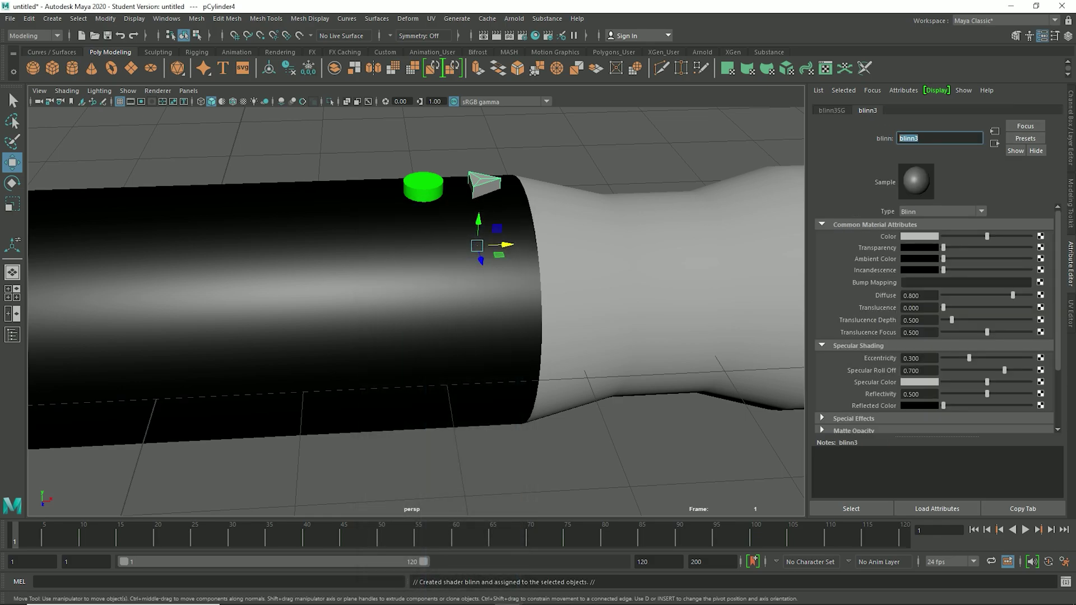
# Step: Rename the triangular button's material to Button_Red and set its color to pure red
pyautogui.write('Button_Red')
pyautogui.press('Return')
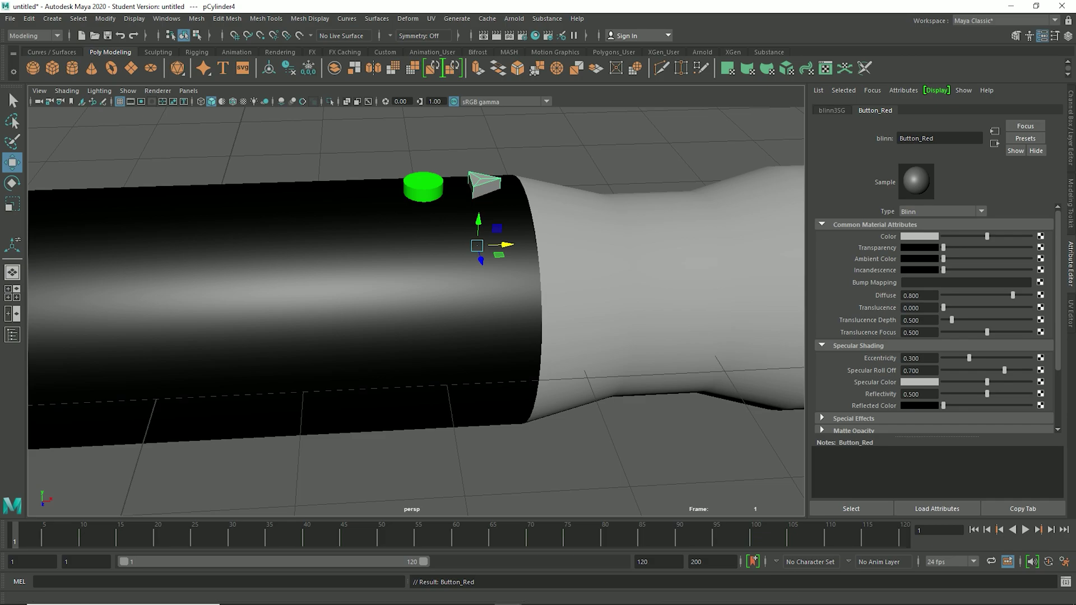
pyautogui.click(919, 237)
pyautogui.click(887, 208)
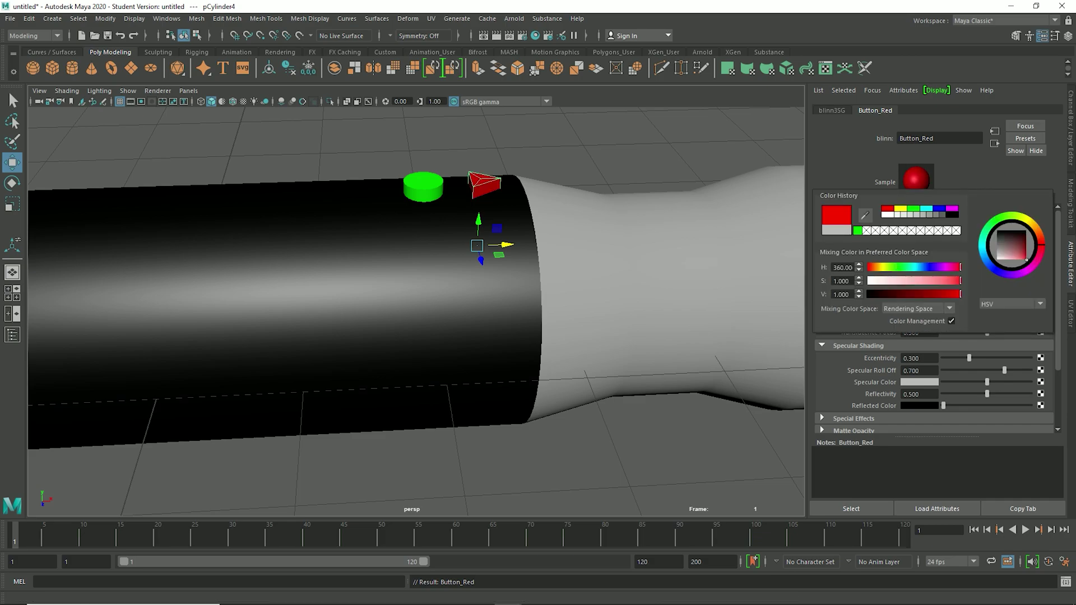
pyautogui.click(634, 146)
# Step: Select all faces of the hilt's angled end section and add the neck's narrow middle band to the selection
pyautogui.scroll(-6, 633, 146)
pyautogui.moveTo(634, 196)
pyautogui.keyDown('alt'); pyautogui.mouseDown()
pyautogui.moveTo(583, 296)
pyautogui.moveTo(633, 197)
pyautogui.mouseUp(); pyautogui.keyUp('alt')
pyautogui.keyDown('alt'); pyautogui.moveTo(633, 198); pyautogui.dragTo(606, 197, button='middle'); pyautogui.keyUp('alt')
pyautogui.scroll(-7, 606, 197)
pyautogui.keyDown('alt'); pyautogui.moveTo(606, 197); pyautogui.dragTo(513, 160); pyautogui.keyUp('alt')
pyautogui.click(477, 308)
pyautogui.click(1071, 202)
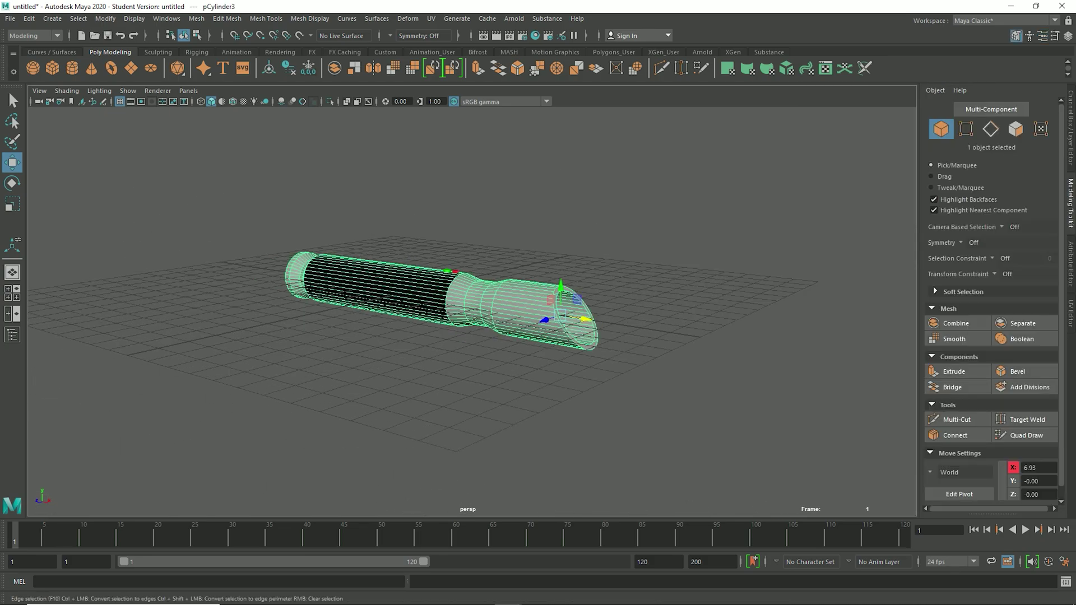
pyautogui.click(1016, 129)
pyautogui.keyDown('alt'); pyautogui.moveTo(633, 253); pyautogui.dragTo(661, 319); pyautogui.keyUp('alt')
pyautogui.scroll(5, 703, 251)
pyautogui.keyDown('alt'); pyautogui.moveTo(465, 325); pyautogui.dragTo(572, 268); pyautogui.keyUp('alt')
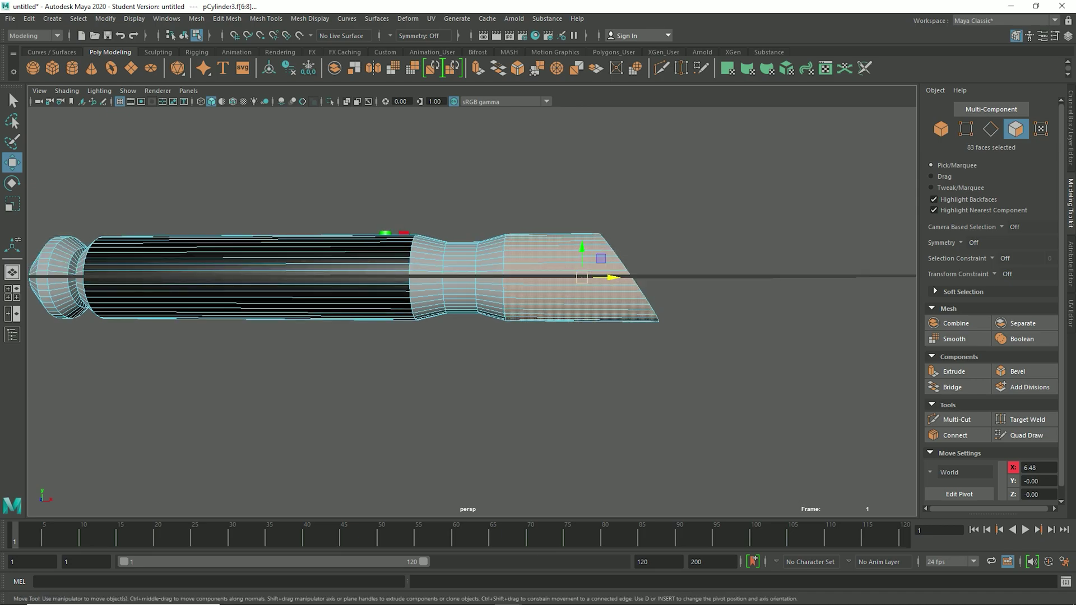
pyautogui.keyDown('shift'); pyautogui.moveTo(470, 342); pyautogui.dragTo(470, 342); pyautogui.keyUp('shift')
# Step: Add the groove's thin inner ring and the pommel's widest band of faces to the selection, using the front view
pyautogui.keyDown('alt'); pyautogui.moveTo(465, 305); pyautogui.dragTo(476, 336); pyautogui.keyUp('alt')
pyautogui.keyDown('alt'); pyautogui.moveTo(476, 336); pyautogui.dragTo(818, 328, button='middle'); pyautogui.keyUp('alt')
pyautogui.keyDown('alt'); pyautogui.moveTo(560, 292); pyautogui.dragTo(555, 254); pyautogui.keyUp('alt')
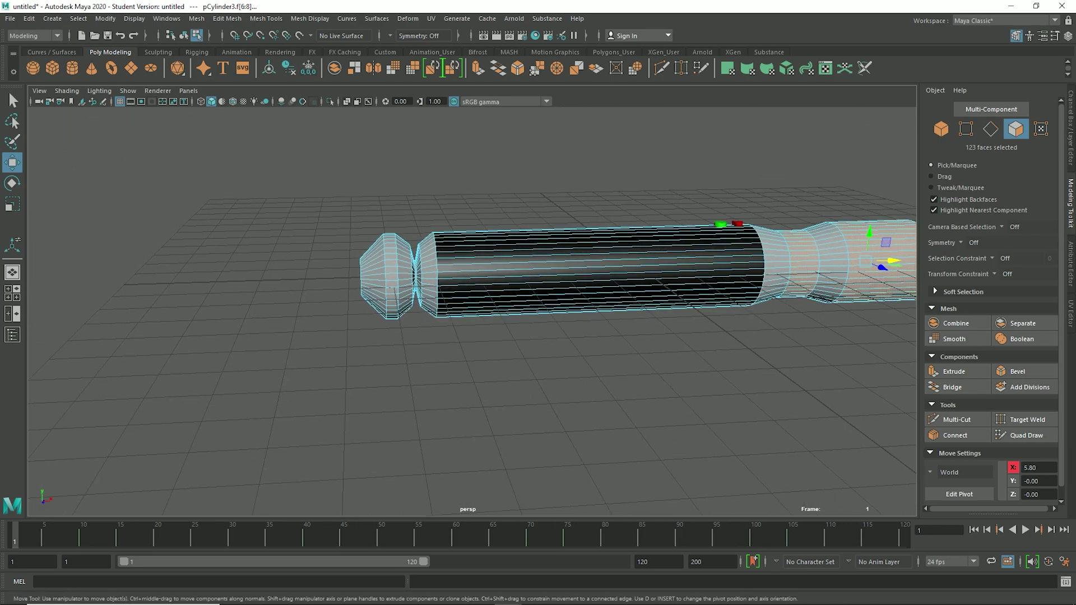
pyautogui.scroll(5, 443, 238)
pyautogui.keyDown('alt'); pyautogui.moveTo(443, 239); pyautogui.dragTo(555, 238, button='middle'); pyautogui.keyUp('alt')
pyautogui.press('space')
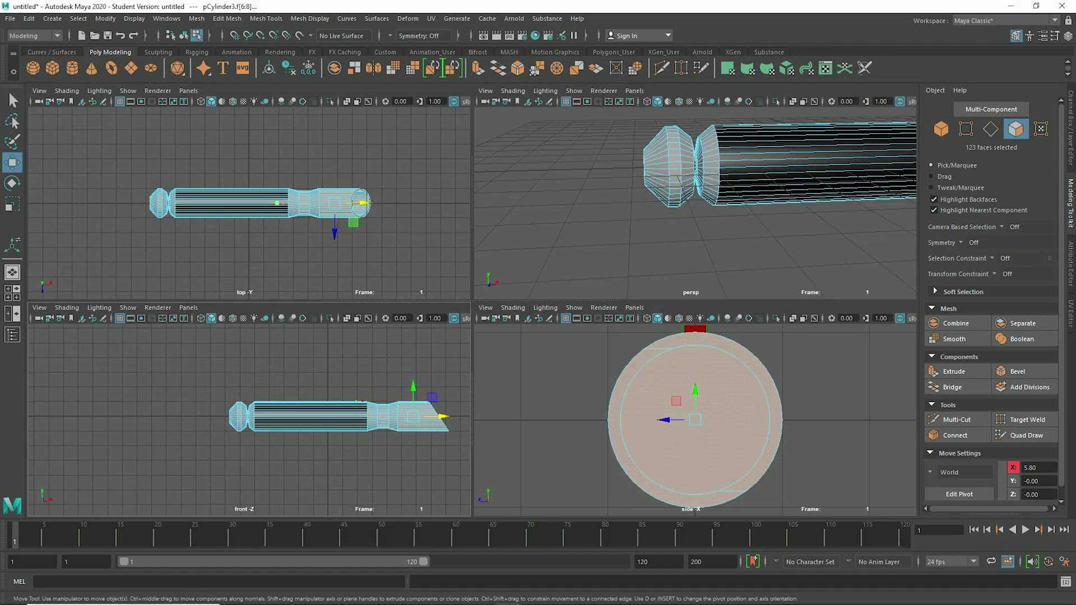
pyautogui.press('space')
pyautogui.scroll(3, 453, 290)
pyautogui.scroll(4, 470, 308)
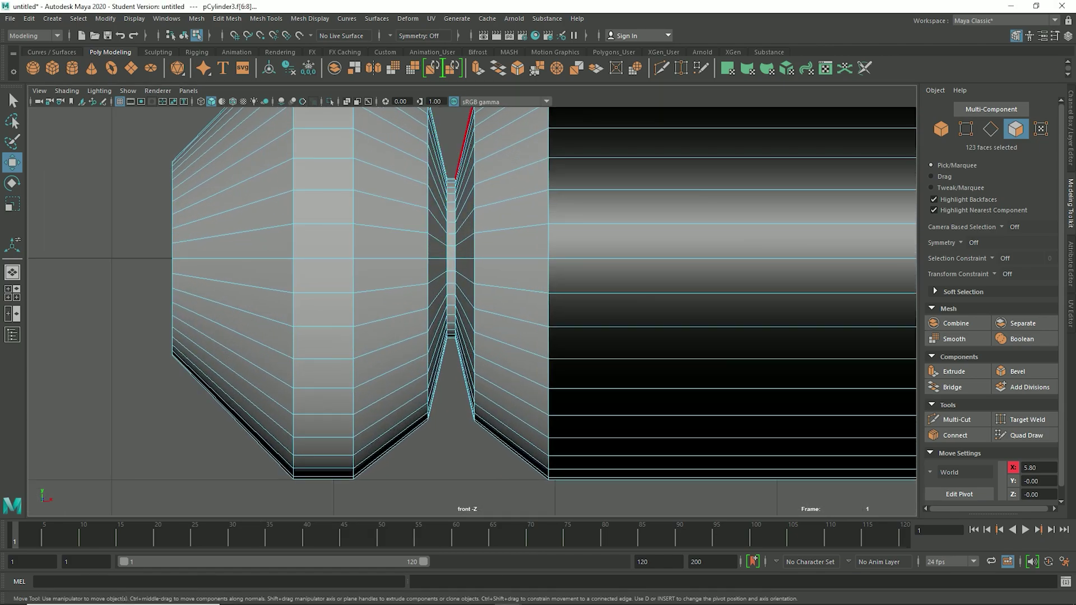
pyautogui.keyDown('shift'); pyautogui.moveTo(453, 199); pyautogui.dragTo(452, 388); pyautogui.keyUp('shift')
pyautogui.scroll(-6, 452, 405)
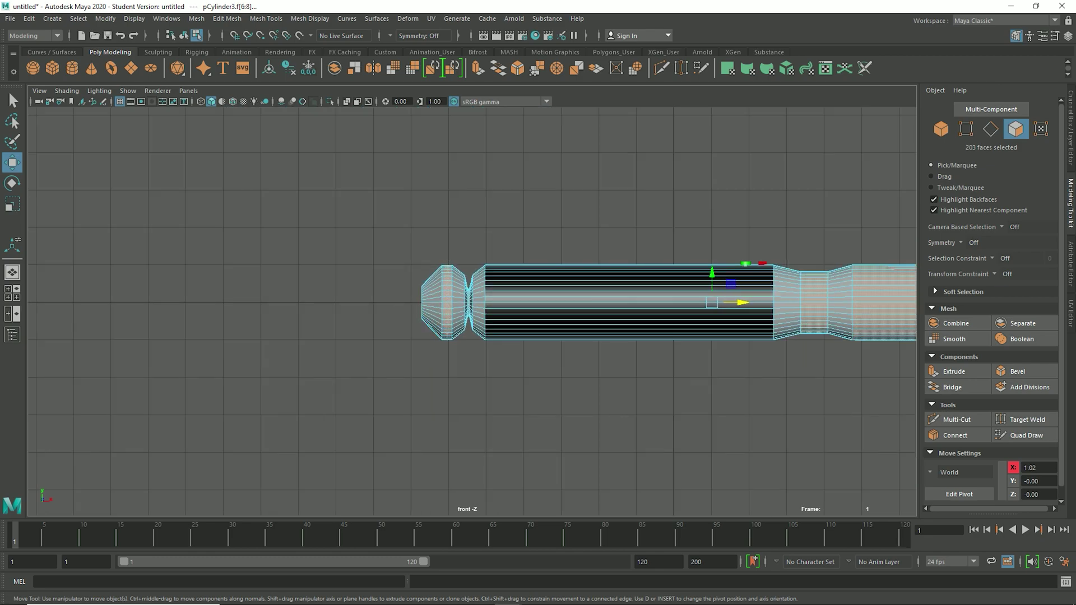
# Step: Add the pommel's flat end face to the selection and assign a new Blinn material to all selected faces
pyautogui.press('space')
pyautogui.press('space')
pyautogui.keyDown('alt'); pyautogui.moveTo(566, 240); pyautogui.dragTo(583, 336); pyautogui.keyUp('alt')
pyautogui.keyDown('shift'); pyautogui.click(416, 240); pyautogui.keyUp('shift')
pyautogui.scroll(-4, 482, 247)
pyautogui.keyDown('alt'); pyautogui.moveTo(633, 287); pyautogui.dragTo(545, 268, button='middle'); pyautogui.keyUp('alt')
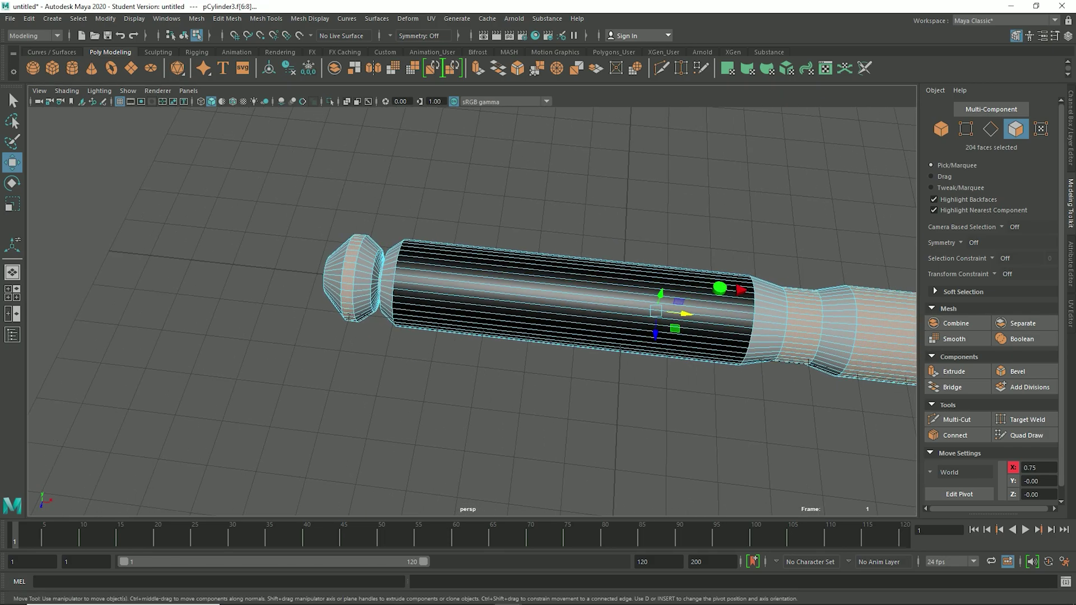
pyautogui.scroll(-4, 544, 279)
pyautogui.moveTo(667, 285); pyautogui.dragTo(665, 571, button='right')
pyautogui.click(460, 261)
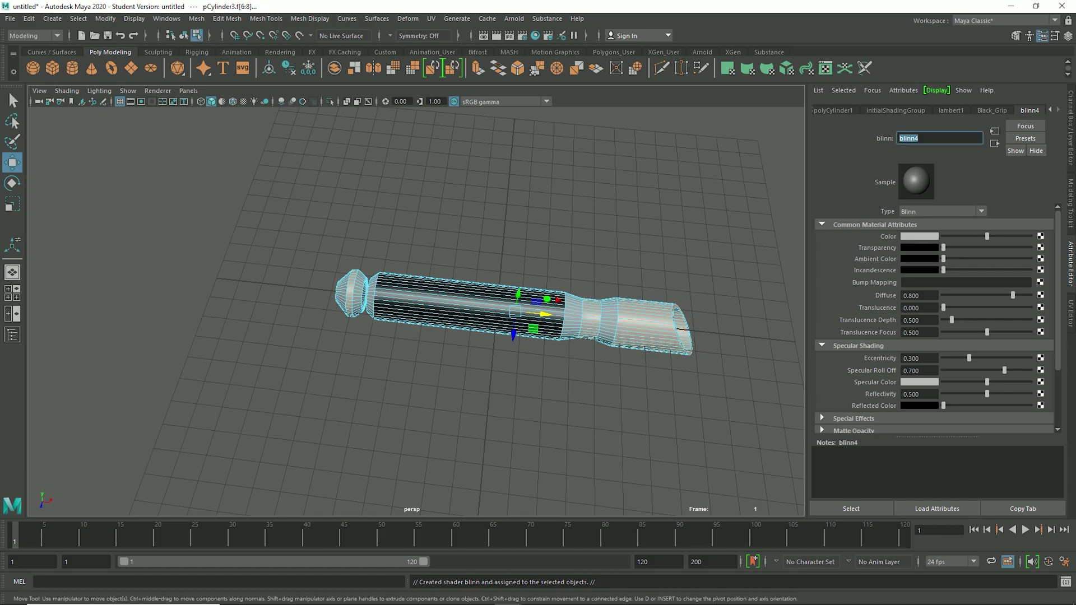
# Step: Rename the new material on the selected faces to Silver_Plating and raise its color to white
pyautogui.write('ilv')
pyautogui.write('er-P;a')
pyautogui.press('BackSpace')
pyautogui.press('BackSpace')
pyautogui.press('BackSpace')
pyautogui.write('lating')
pyautogui.press('Return')
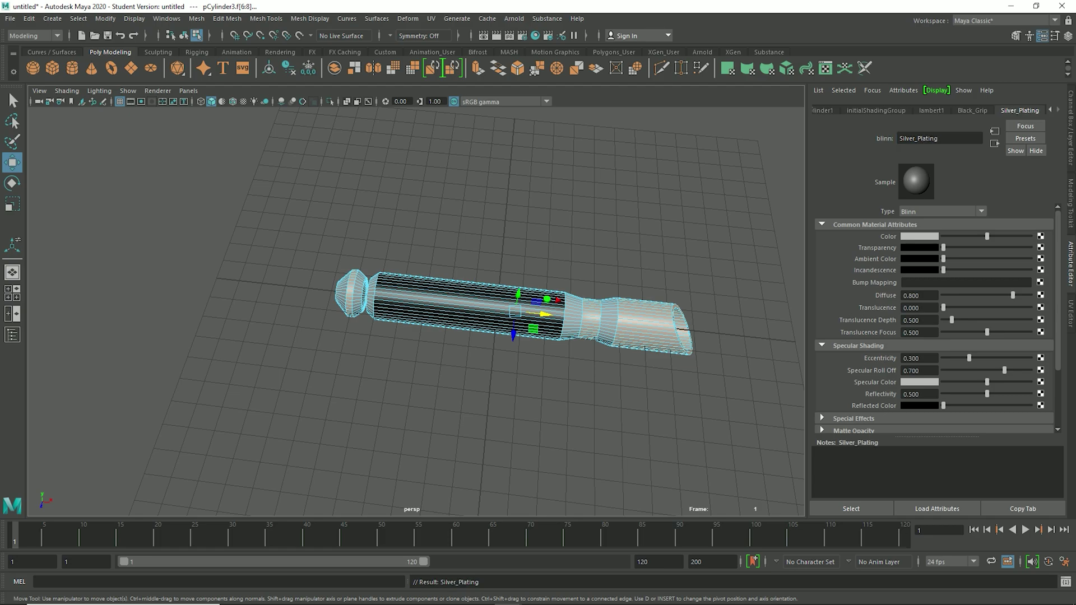
pyautogui.moveTo(986, 236); pyautogui.dragTo(1031, 236)
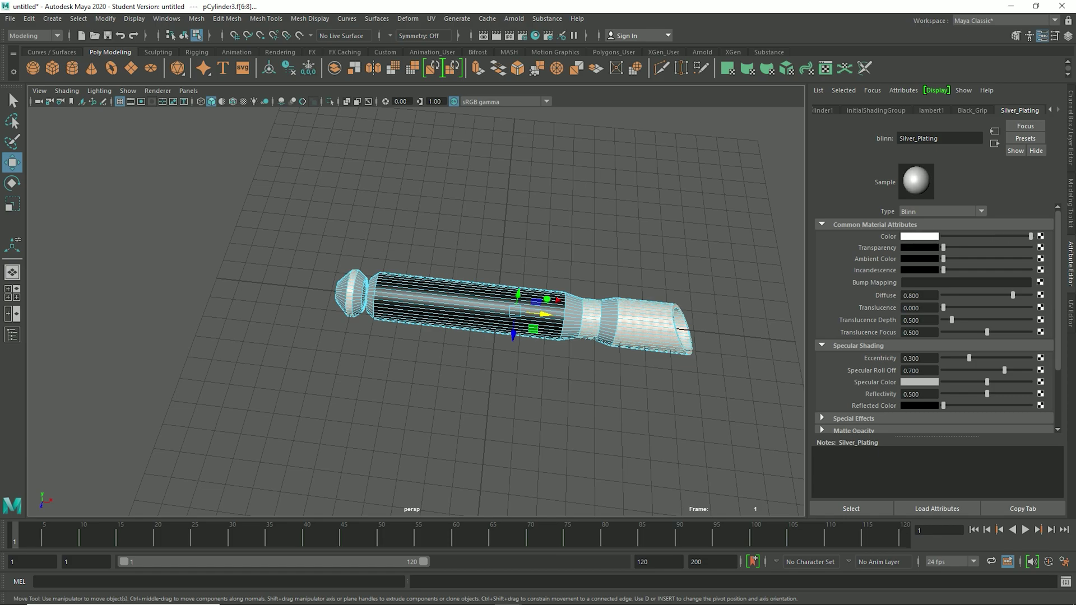
# Step: Deselect the faces and return to object selection with nothing selected
pyautogui.click(662, 236)
pyautogui.keyDown('alt'); pyautogui.moveTo(662, 236); pyautogui.dragTo(642, 179); pyautogui.keyUp('alt')
pyautogui.click(1070, 203)
pyautogui.click(941, 129)
pyautogui.click(747, 164)
pyautogui.moveTo(729, 179)
pyautogui.keyDown('alt'); pyautogui.mouseDown()
pyautogui.moveTo(720, 241)
pyautogui.moveTo(706, 252)
pyautogui.moveTo(723, 163)
pyautogui.mouseUp(); pyautogui.keyUp('alt')
pyautogui.scroll(6, 706, 252)
pyautogui.scroll(-6, 560, 253)
pyautogui.keyDown('alt'); pyautogui.moveTo(561, 252); pyautogui.dragTo(645, 336); pyautogui.keyUp('alt')
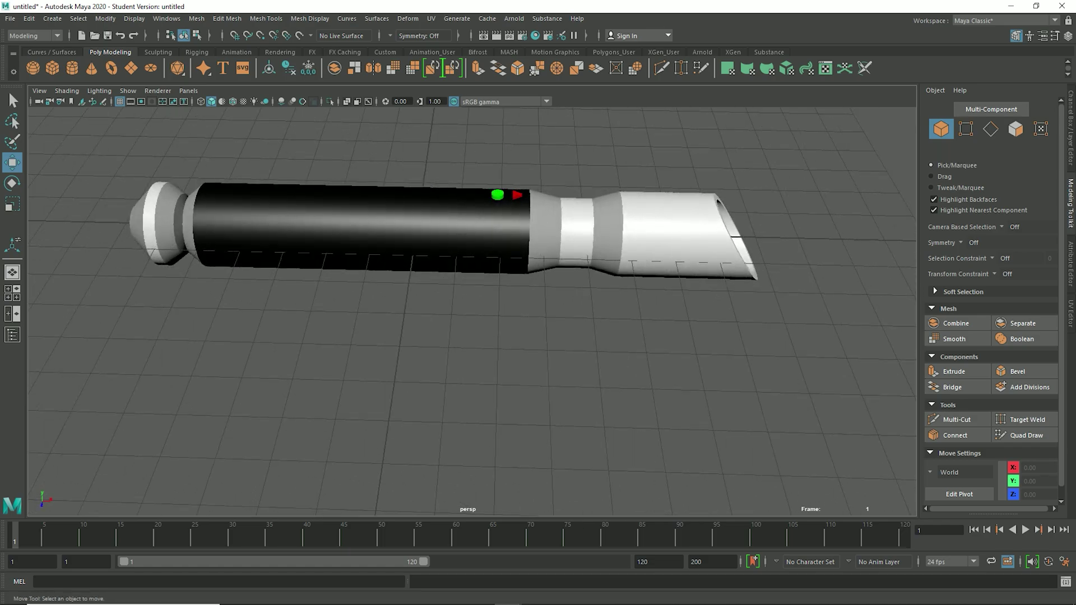
# Step: Examine the shaded hilt and its two buttons from several angles, selecting each object in turn
pyautogui.click(493, 233)
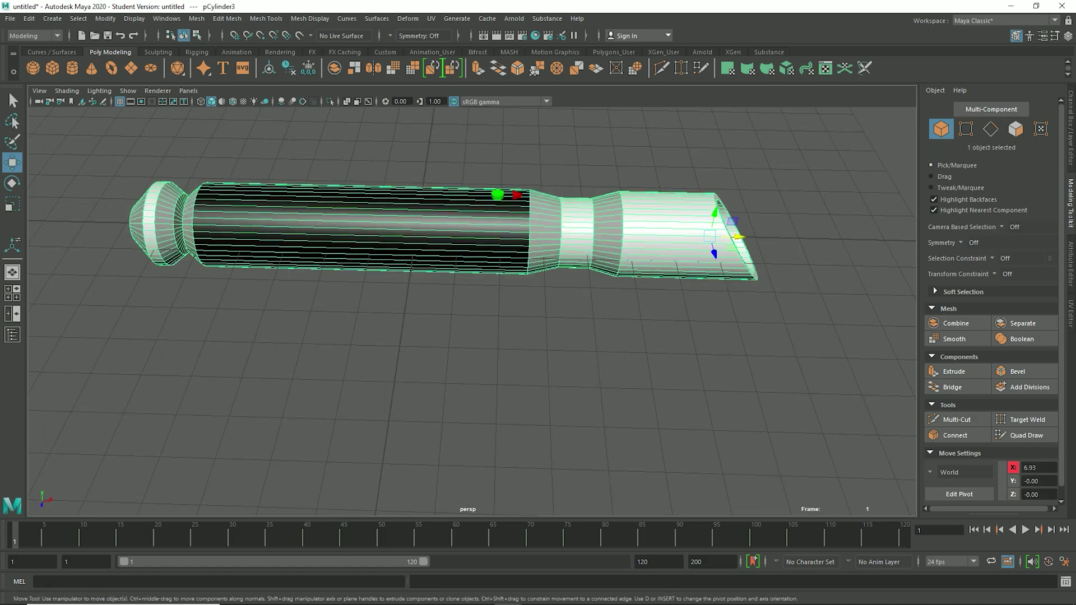
pyautogui.click(516, 196)
pyautogui.click(497, 195)
pyautogui.keyDown('alt'); pyautogui.moveTo(499, 241); pyautogui.dragTo(571, 230); pyautogui.keyUp('alt')
pyautogui.keyDown('alt'); pyautogui.moveTo(532, 241); pyautogui.dragTo(616, 262, button='middle'); pyautogui.keyUp('alt')
pyautogui.scroll(-3, 616, 262)
pyautogui.keyDown('alt'); pyautogui.moveTo(588, 252); pyautogui.dragTo(555, 284); pyautogui.keyUp('alt')
pyautogui.scroll(3, 471, 308)
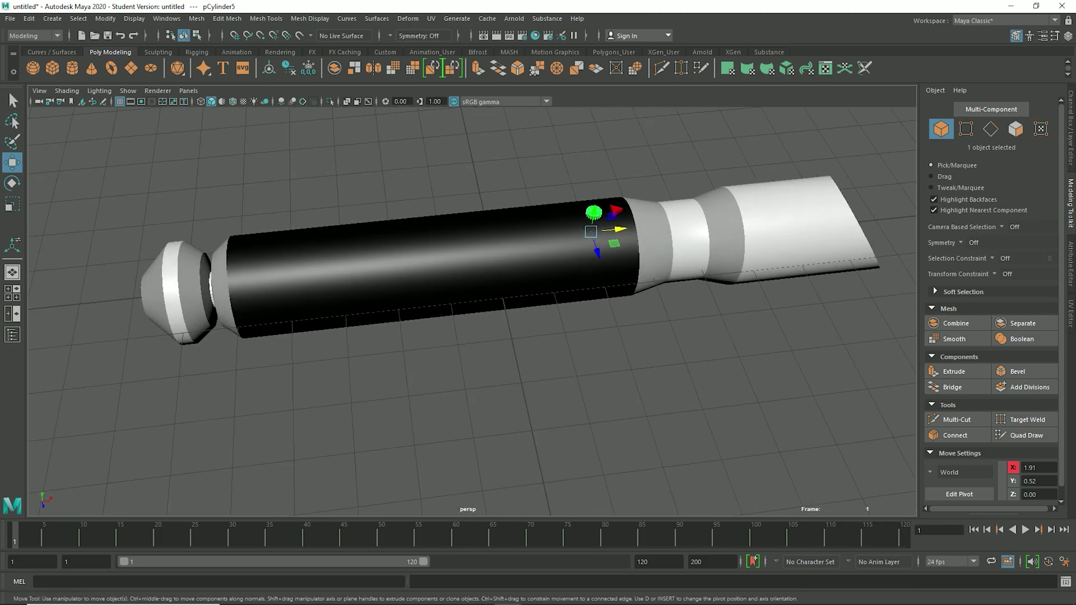
pyautogui.scroll(-3, 472, 311)
pyautogui.scroll(4, 473, 312)
pyautogui.keyDown('alt'); pyautogui.moveTo(472, 312); pyautogui.dragTo(428, 327, button='middle'); pyautogui.keyUp('alt')
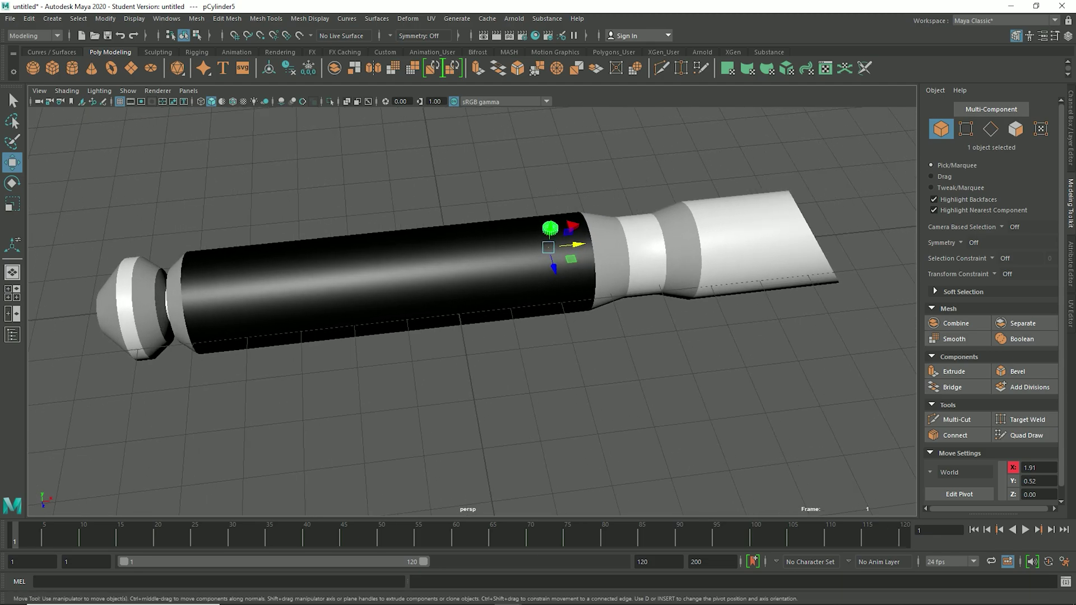